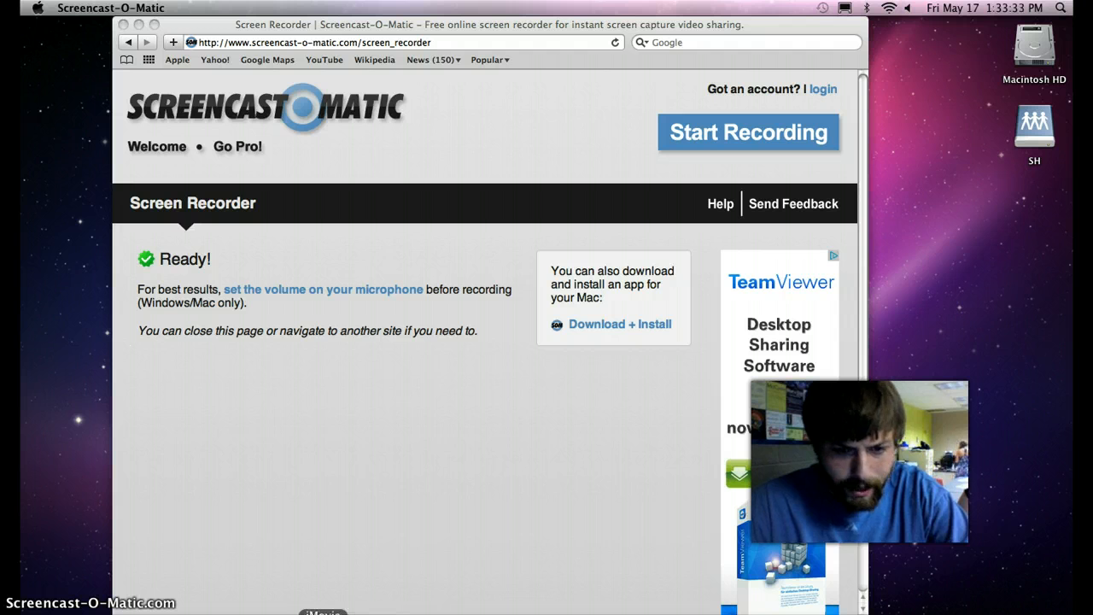
Switch to iMovie, close its welcome window and go to the Rebuttal Redo 5-17-13 clip
click(323, 612)
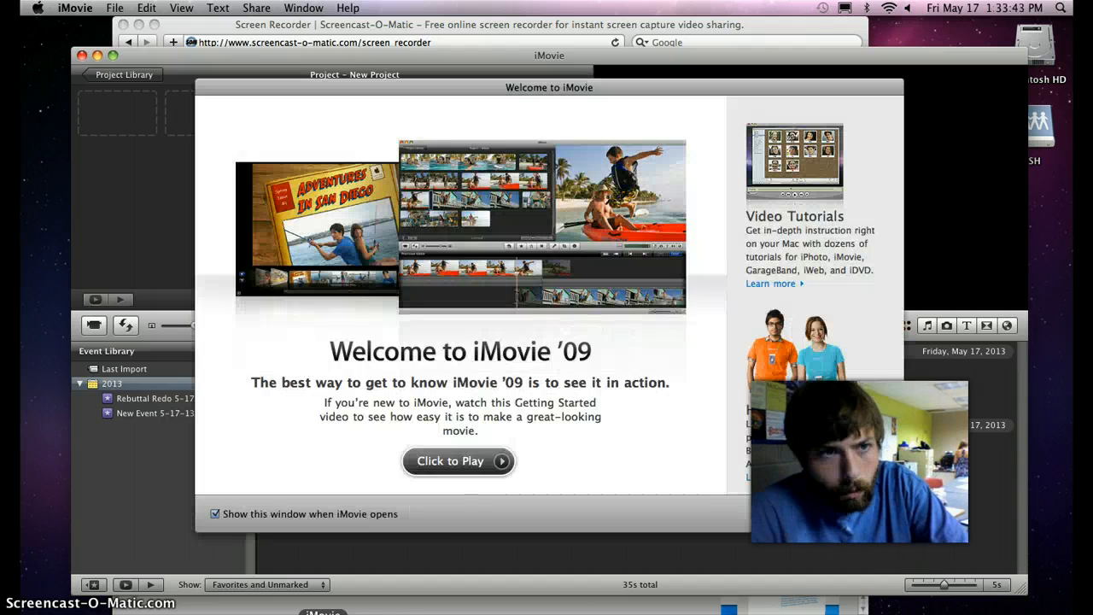
click(867, 516)
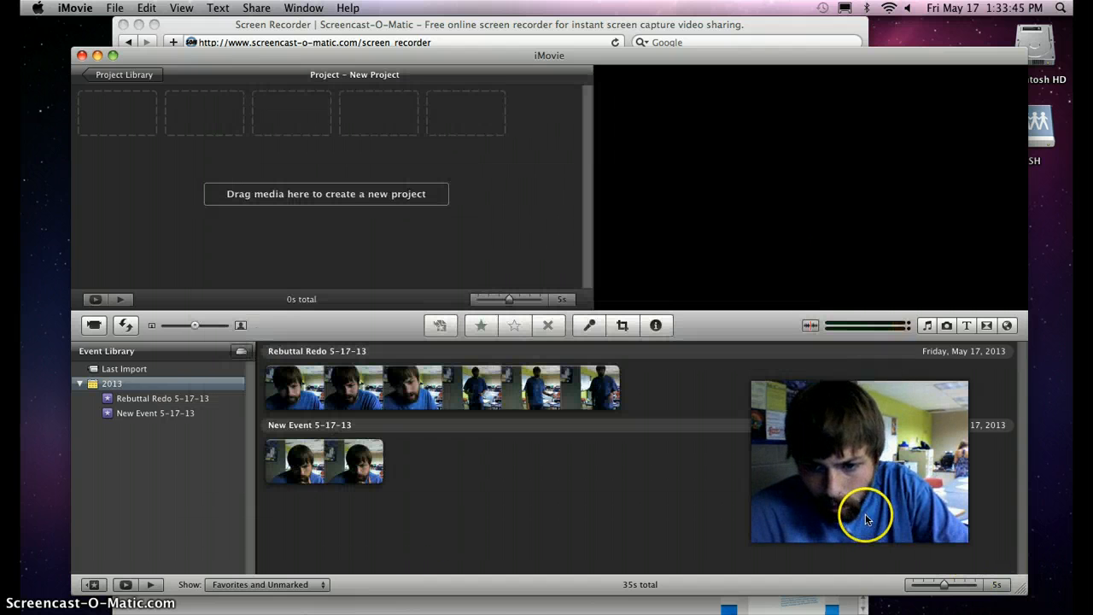
click(320, 384)
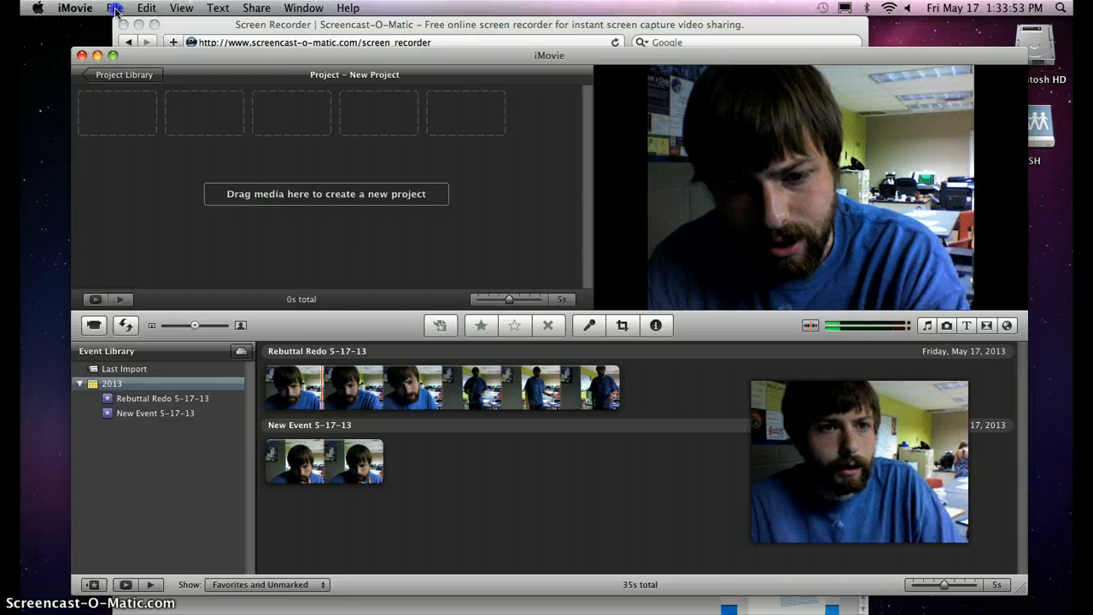
Create a widescreen project without a theme, named "Rebuttal Redo-" followed by the student's first name and "- Obesity"
click(116, 8)
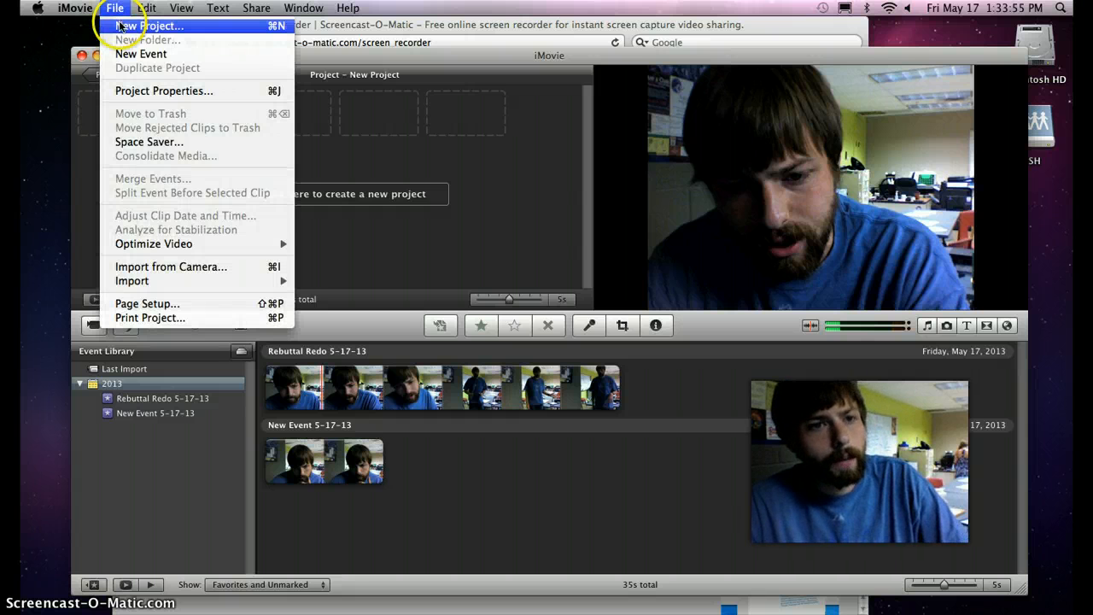
click(120, 26)
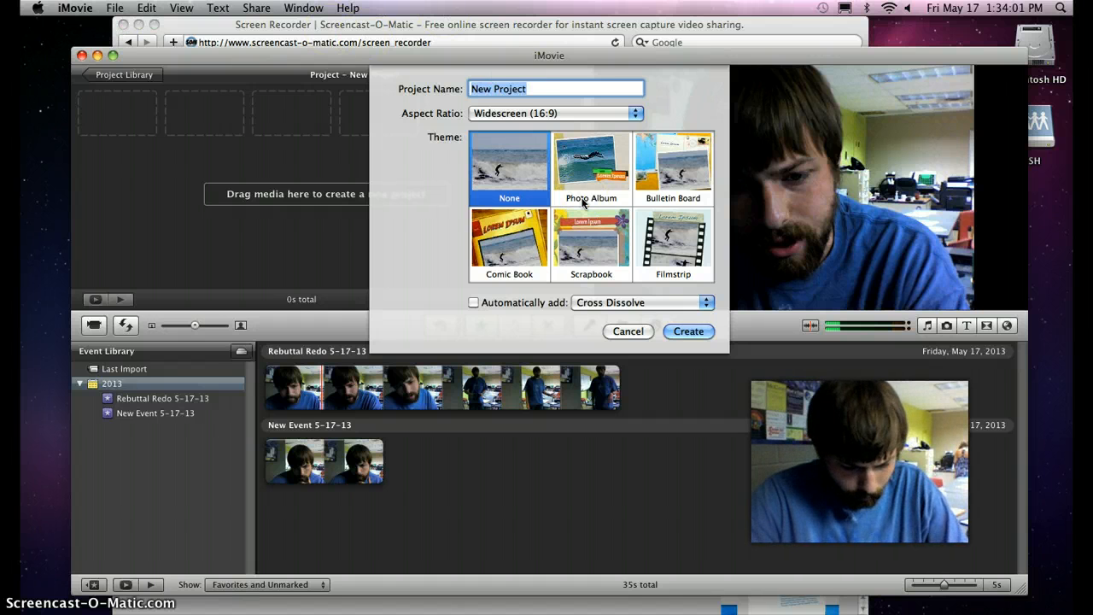
text(Rebuttal Redo- Johnna- Obesity)
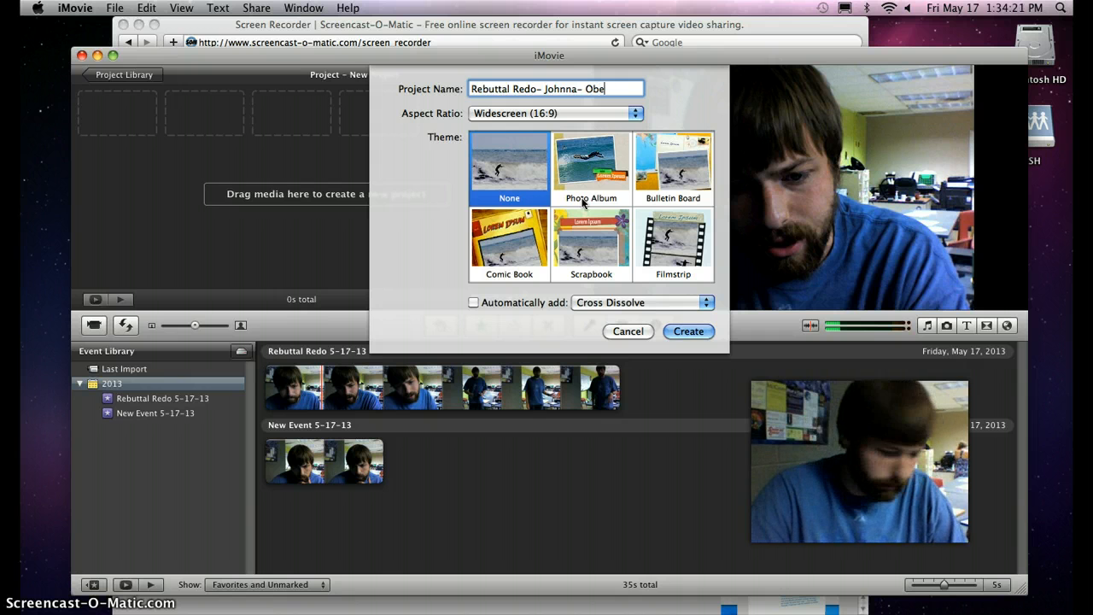
click(688, 332)
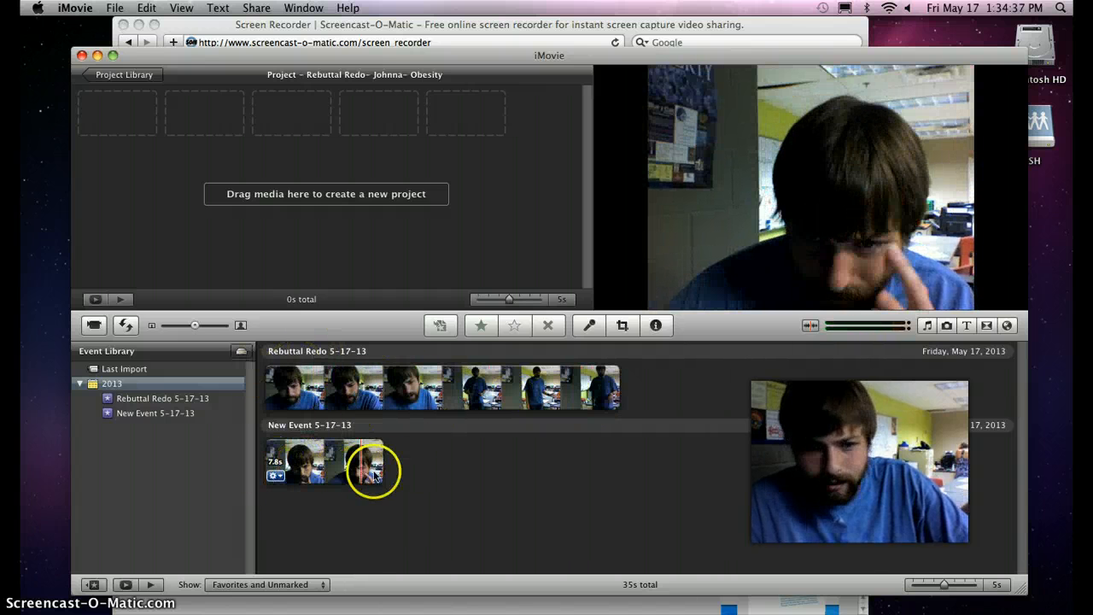
Open the camera import window with the Built-in iSight camera
click(96, 328)
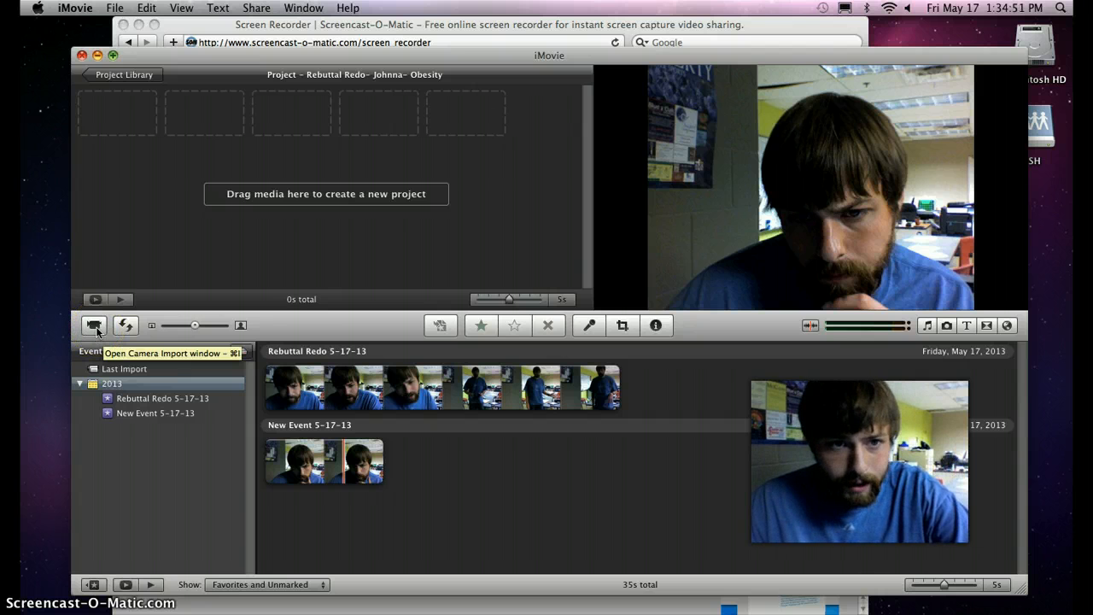
click(95, 328)
click(109, 330)
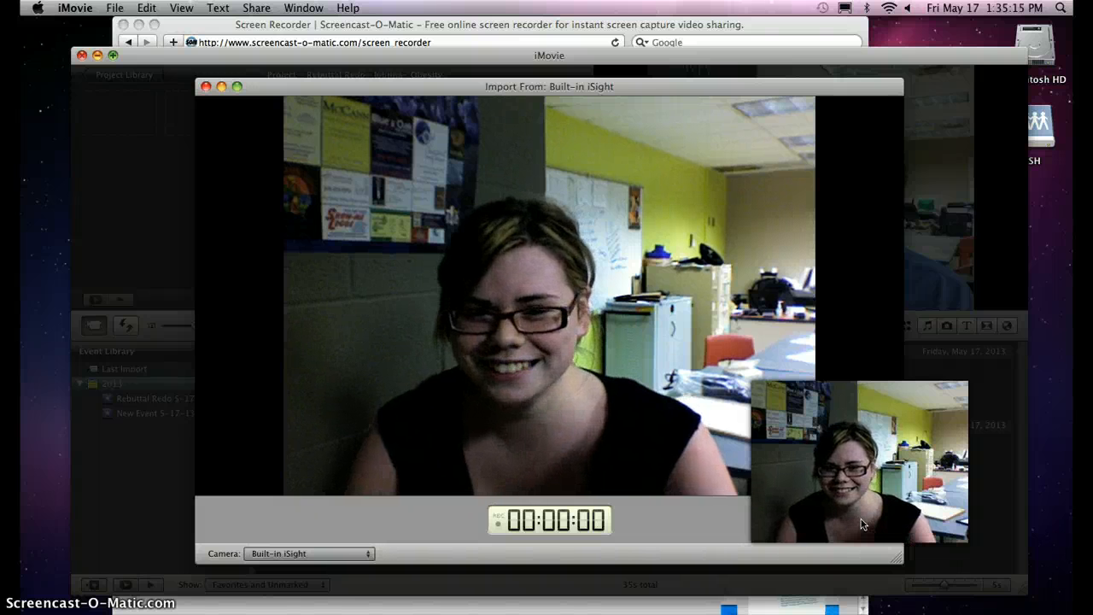
Start capturing camera footage into a new event named "Rebuttal Redo 1 Obesity 5-17"
click(862, 525)
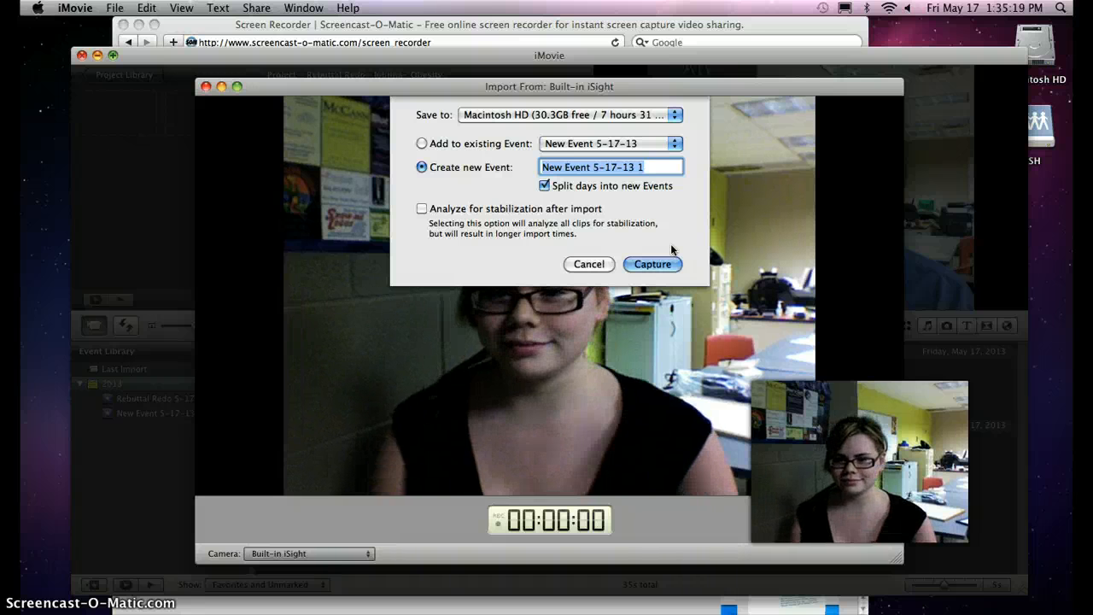
text(Re)
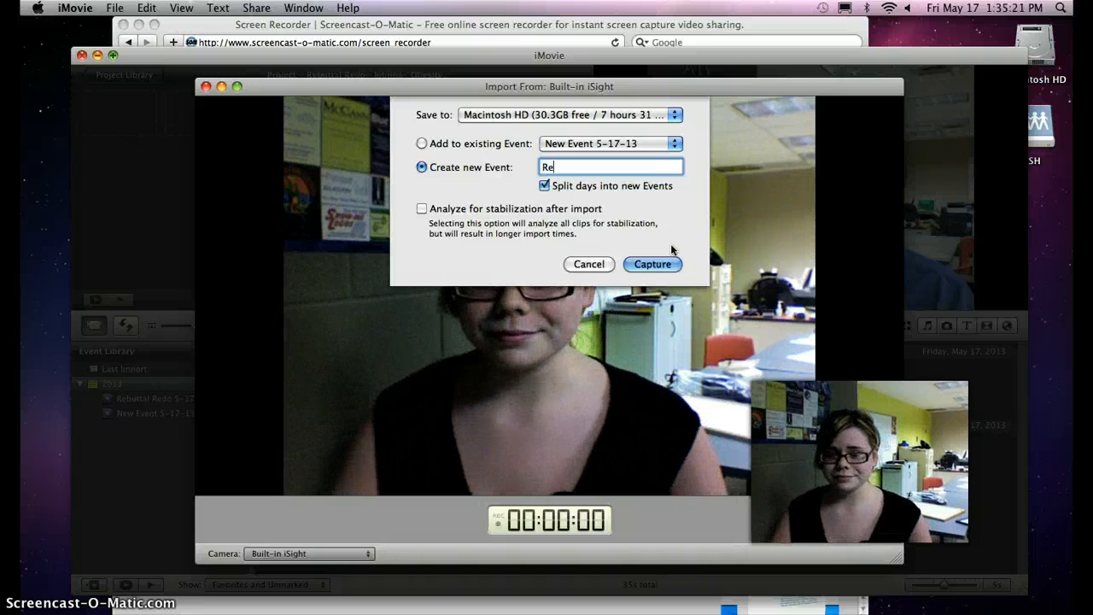
text(butt)
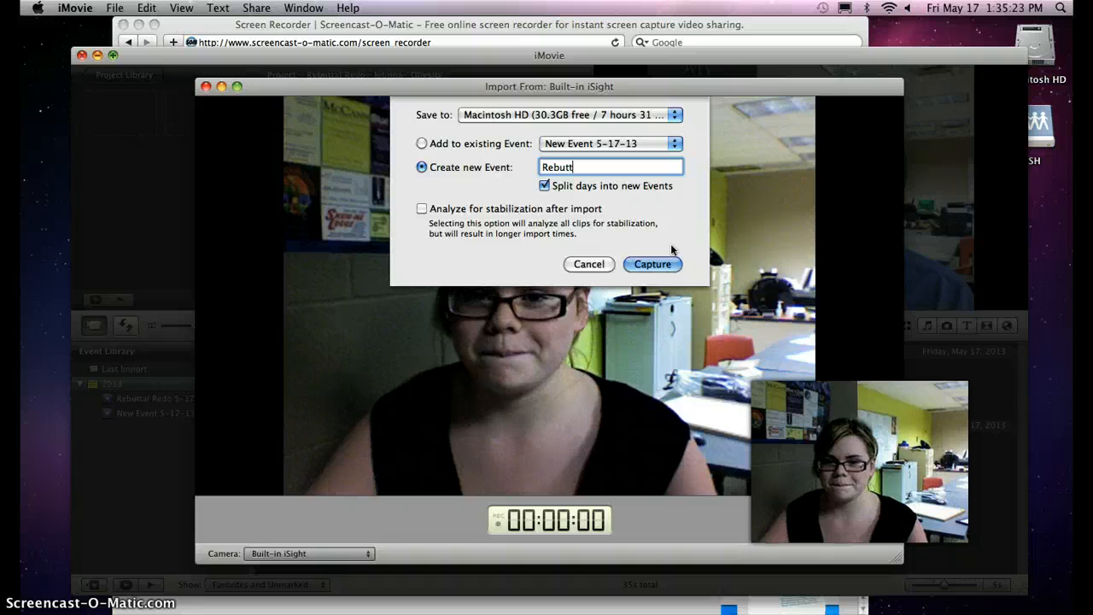
text(al Re)
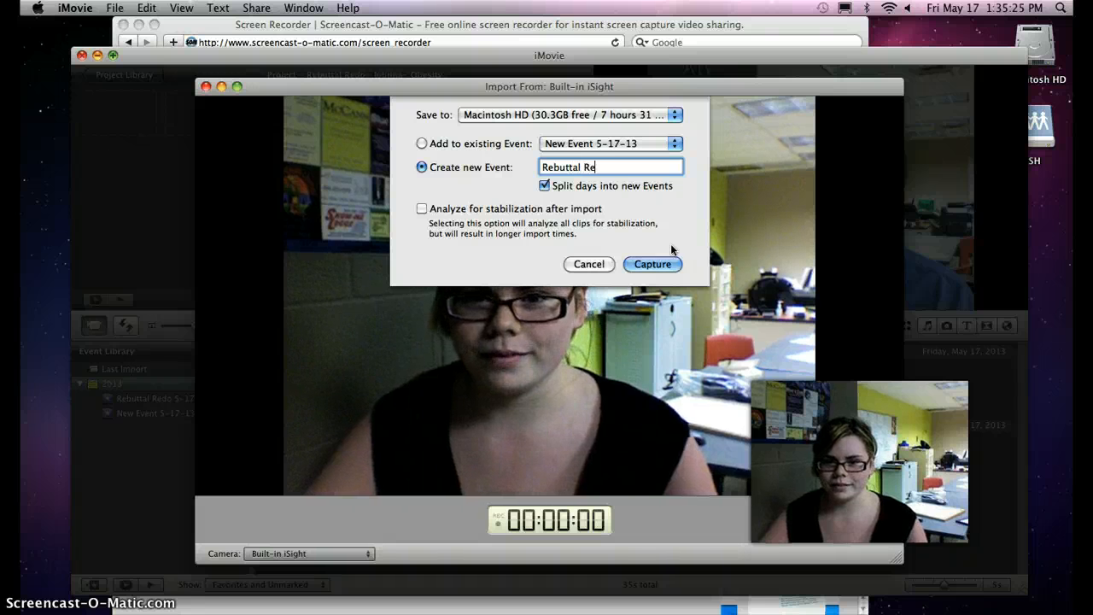
text(do 1 )
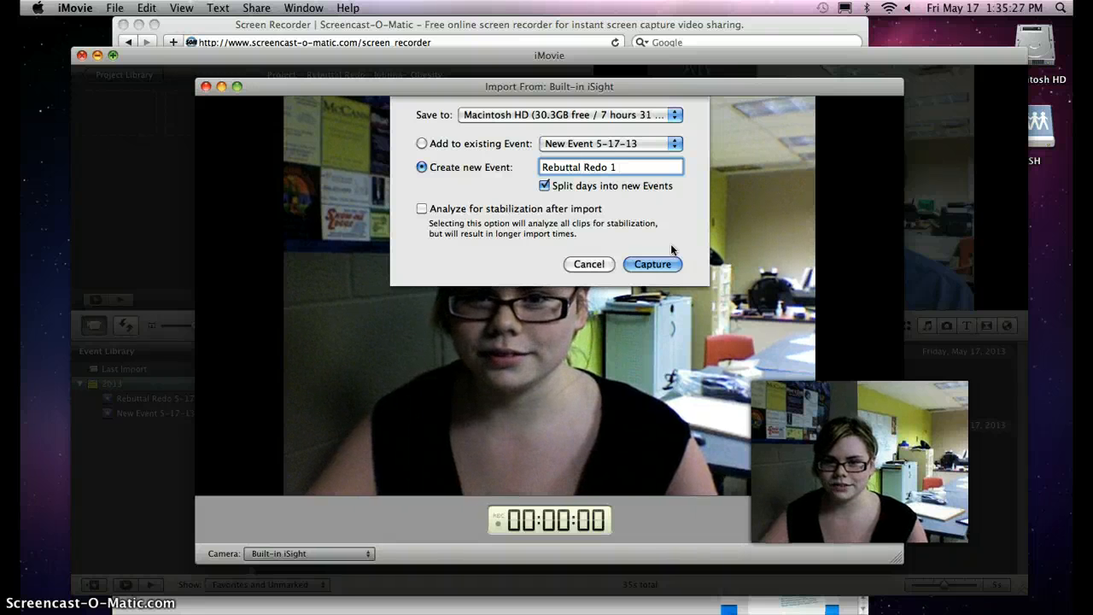
text(Obesit)
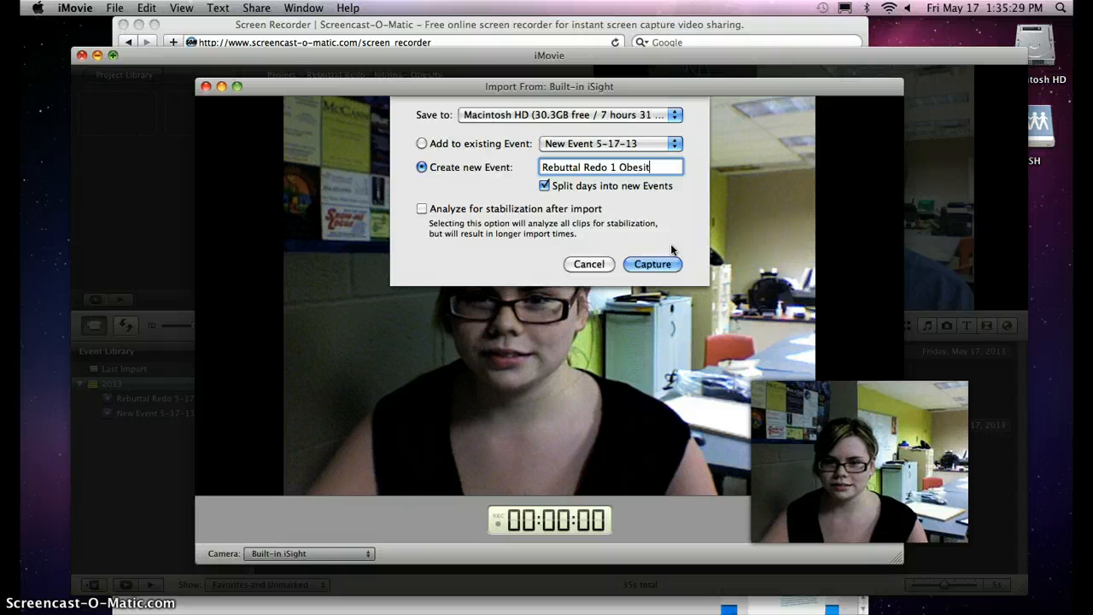
text(y 5)
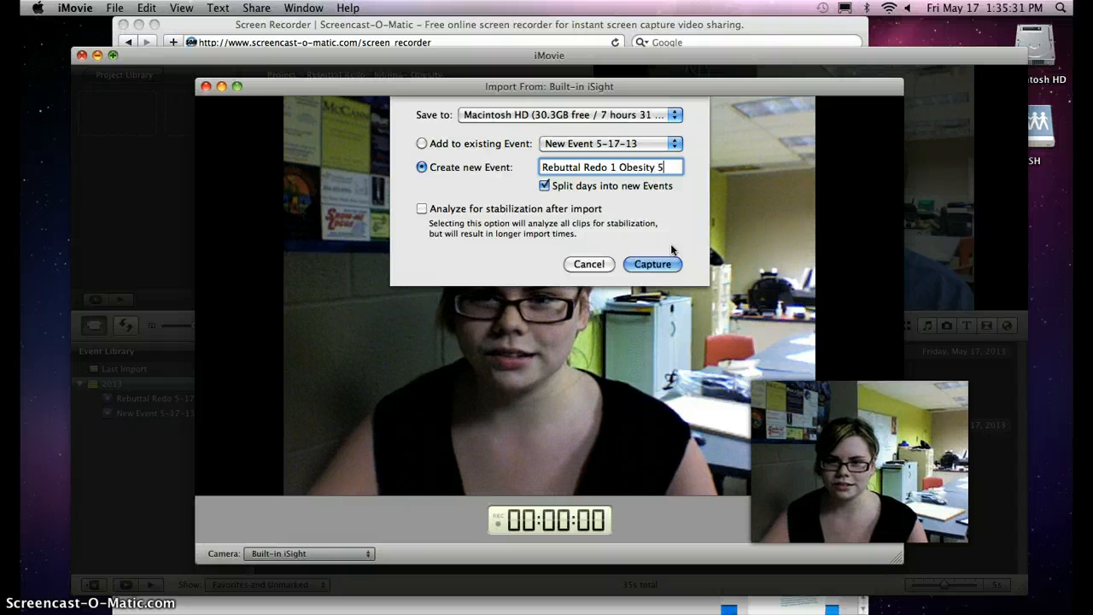
text(-17)
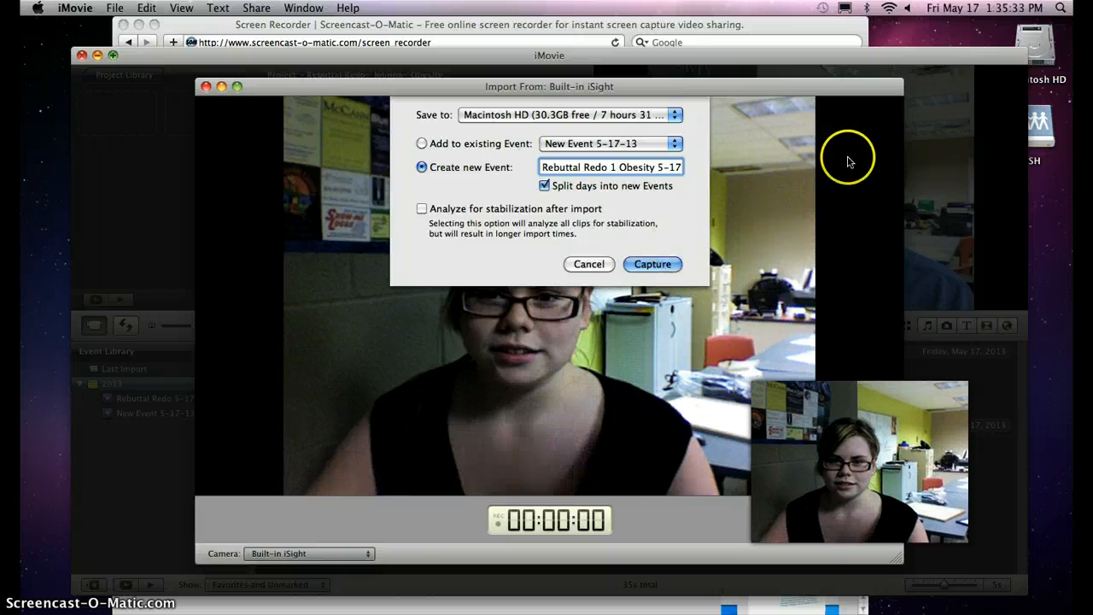
click(657, 266)
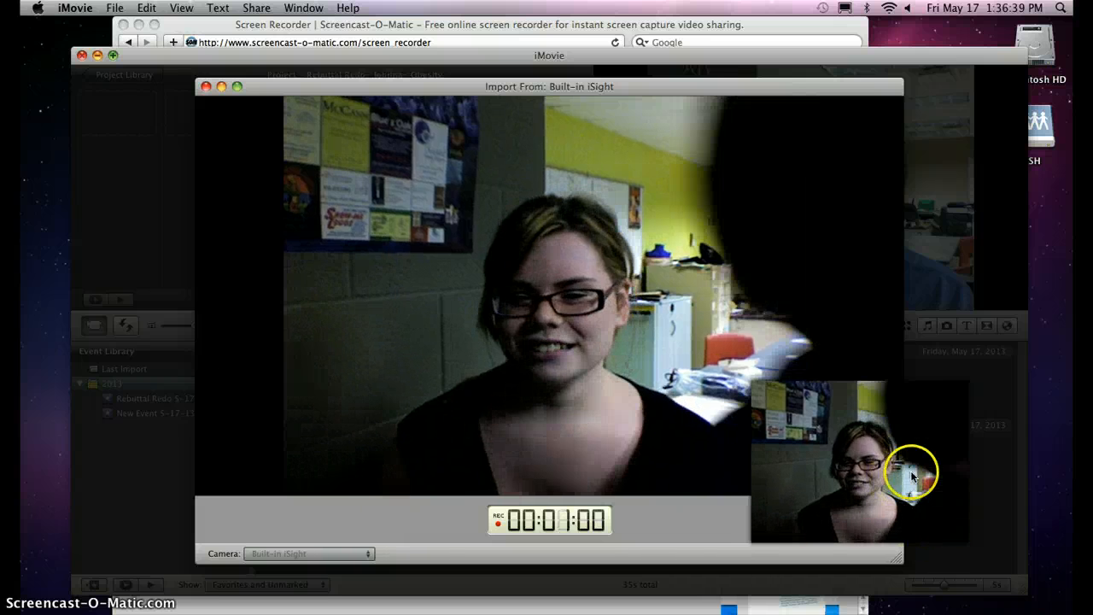
Stop the camera capture after about one minute and close the import window
click(873, 516)
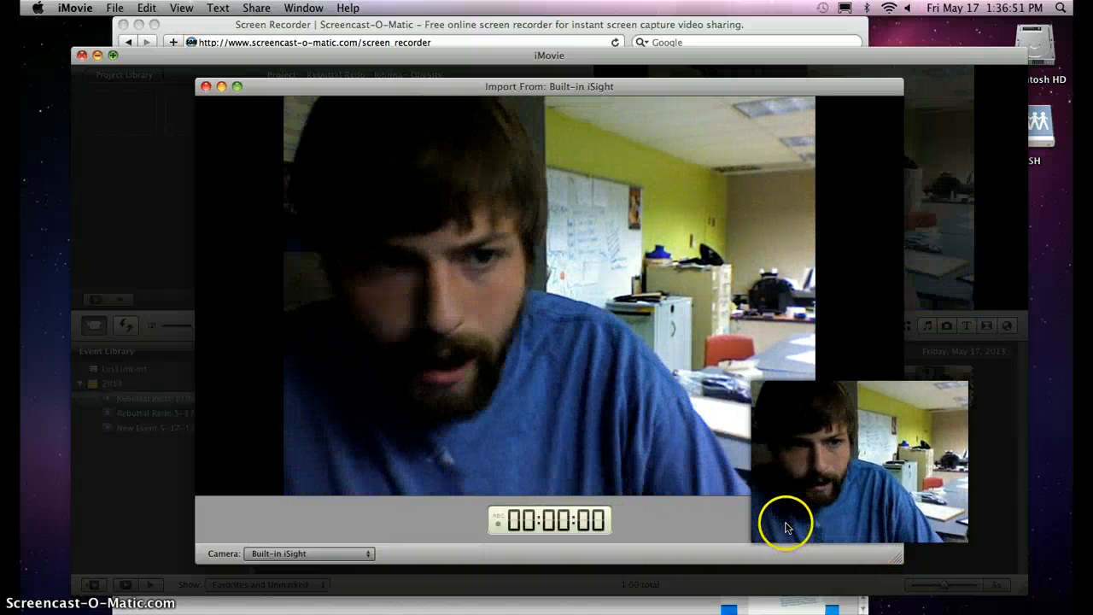
click(787, 529)
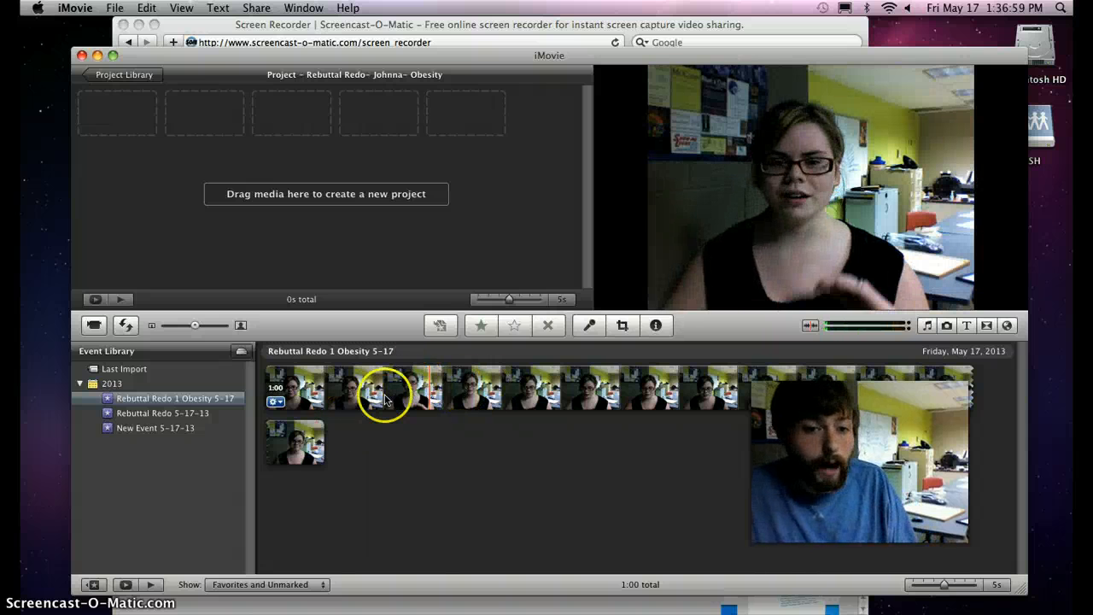
Select the entire Rebuttal Redo 1 Obesity 5-17 clip and add it to the empty project
right_click(319, 390)
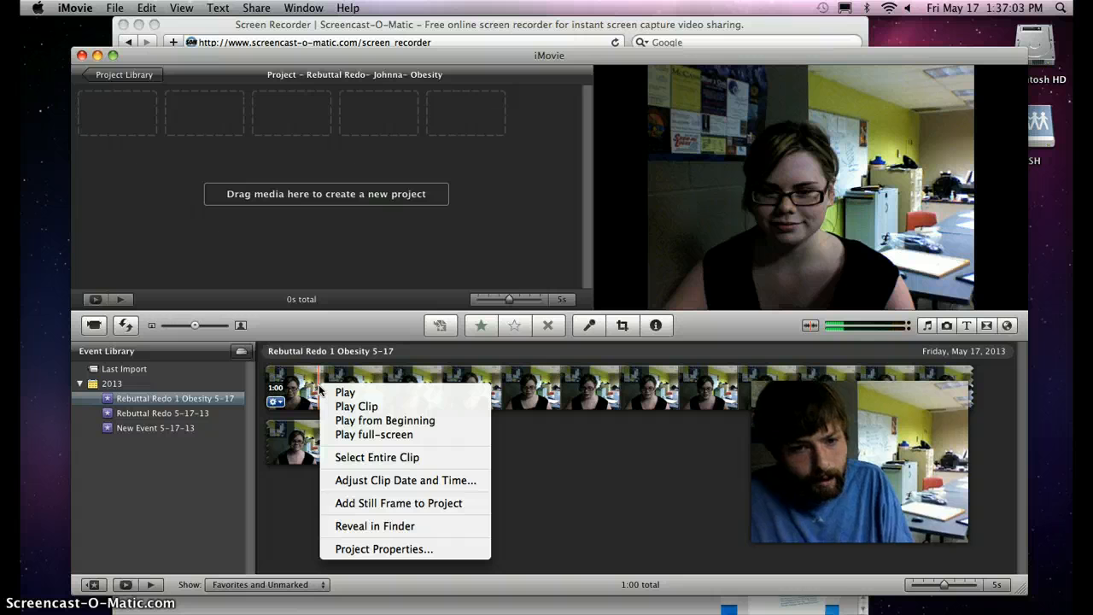
click(363, 458)
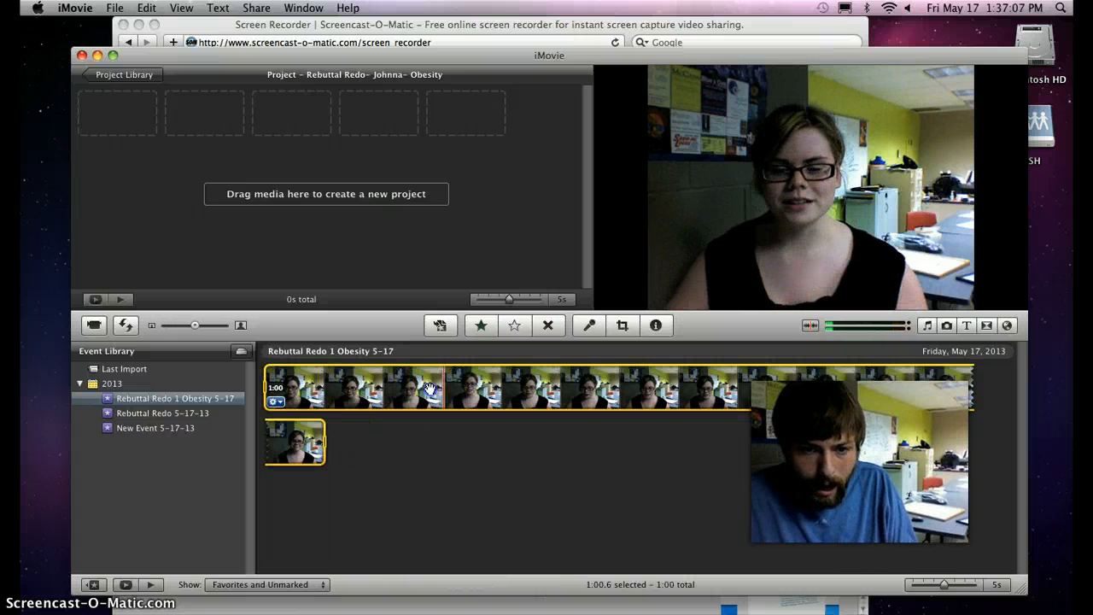
drag(430, 389, 324, 126)
click(136, 115)
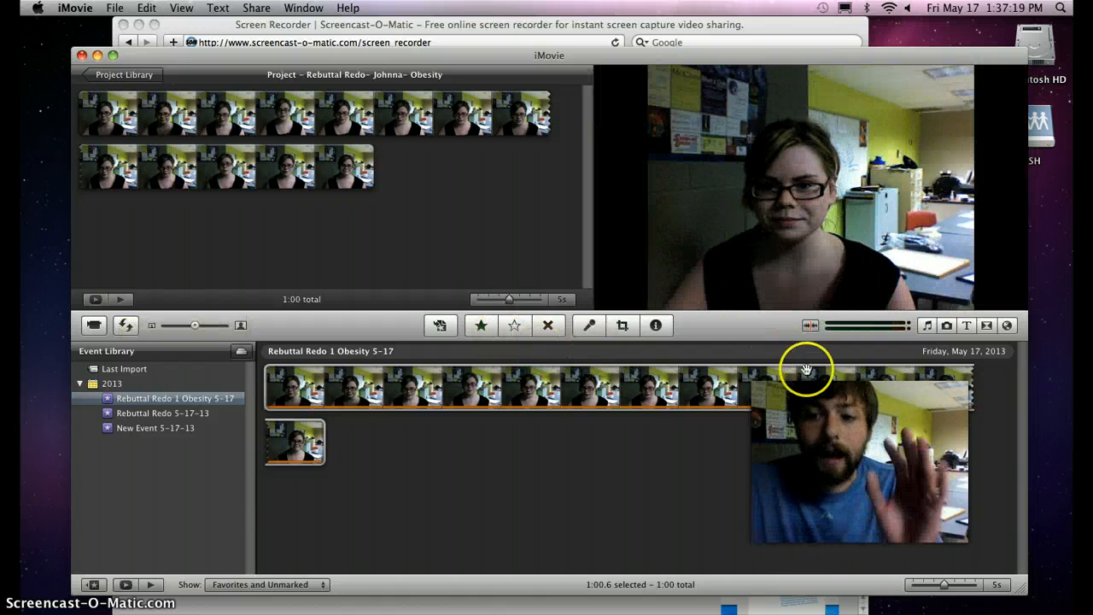
Add a title style with text in the lower right of the picture over the entire project clip
click(969, 325)
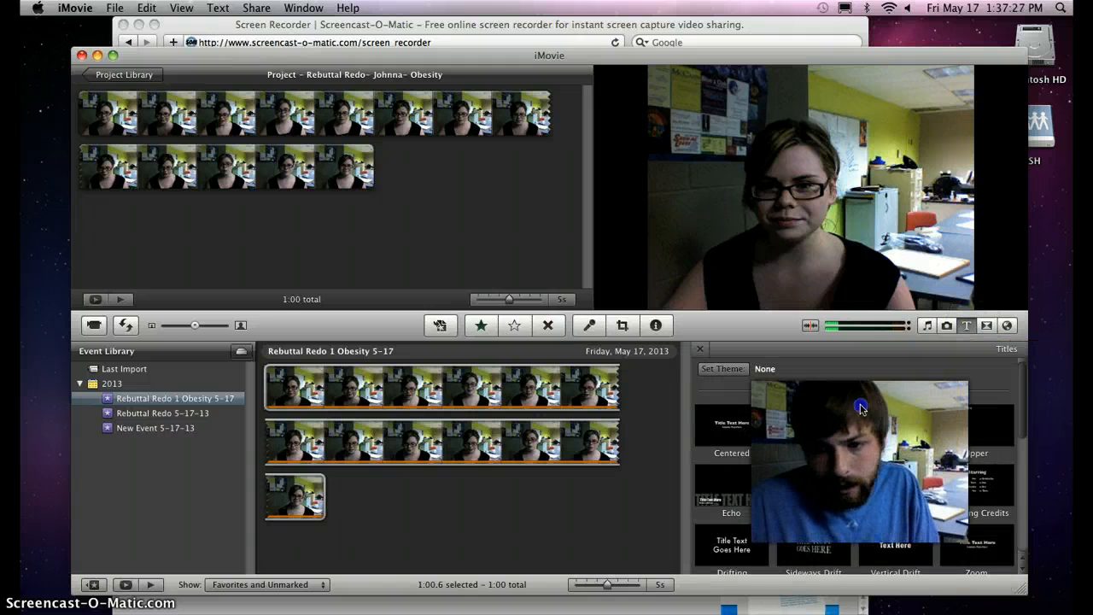
drag(861, 409, 256, 133)
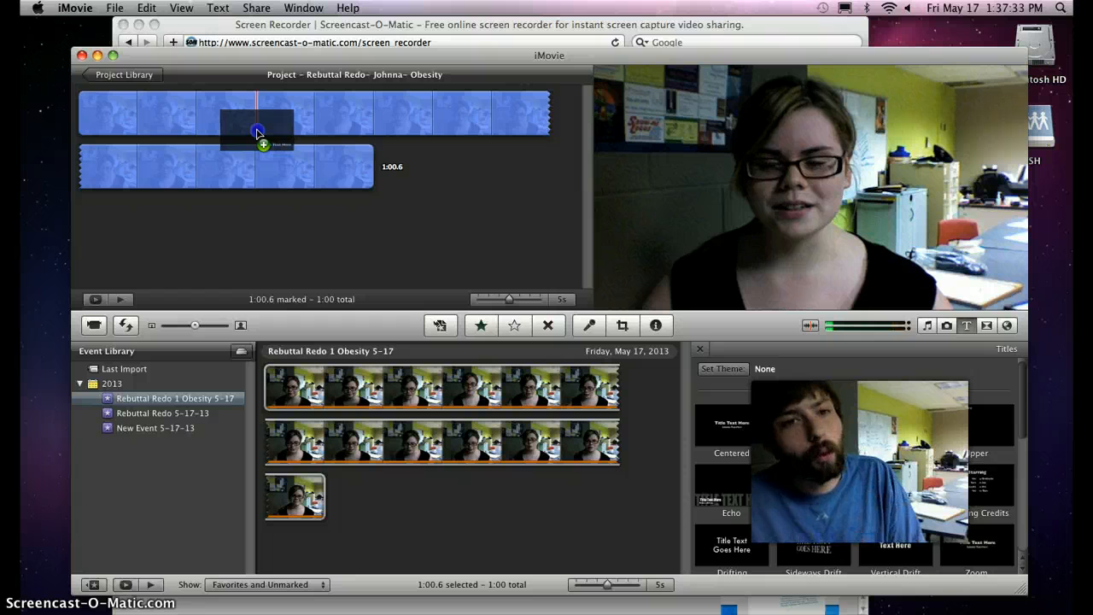
drag(257, 133, 257, 133)
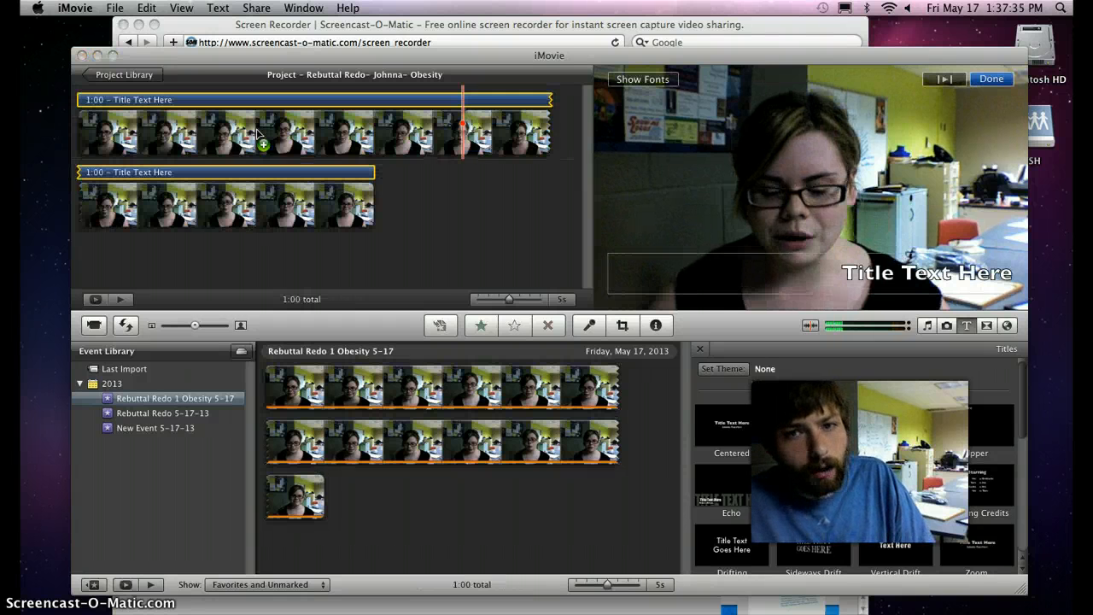
Replace the title's placeholder text with "Signpost focus"
click(847, 273)
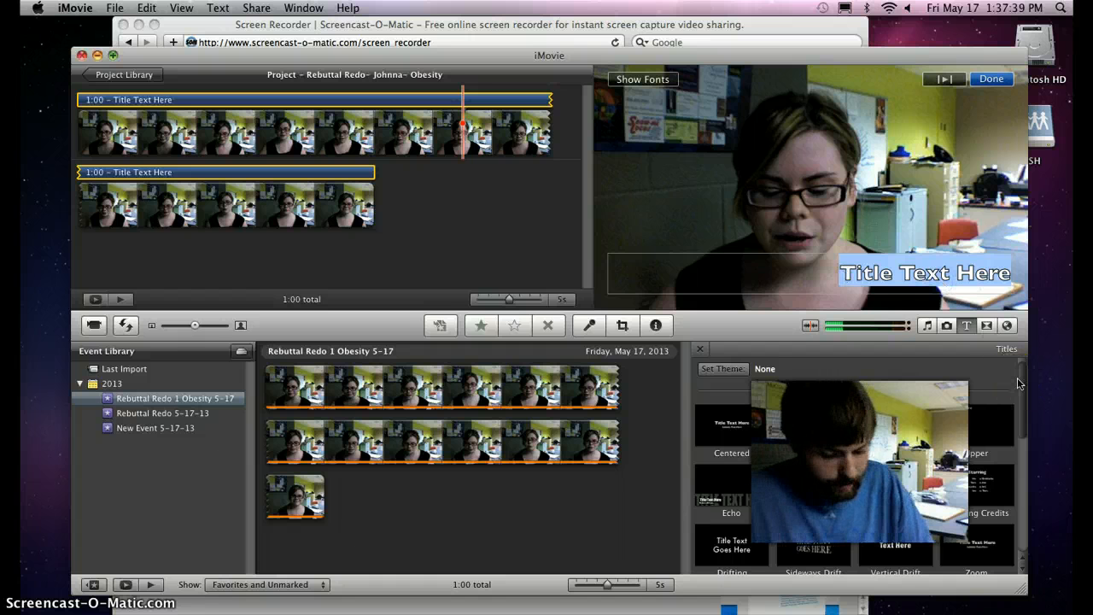
text(Signpost)
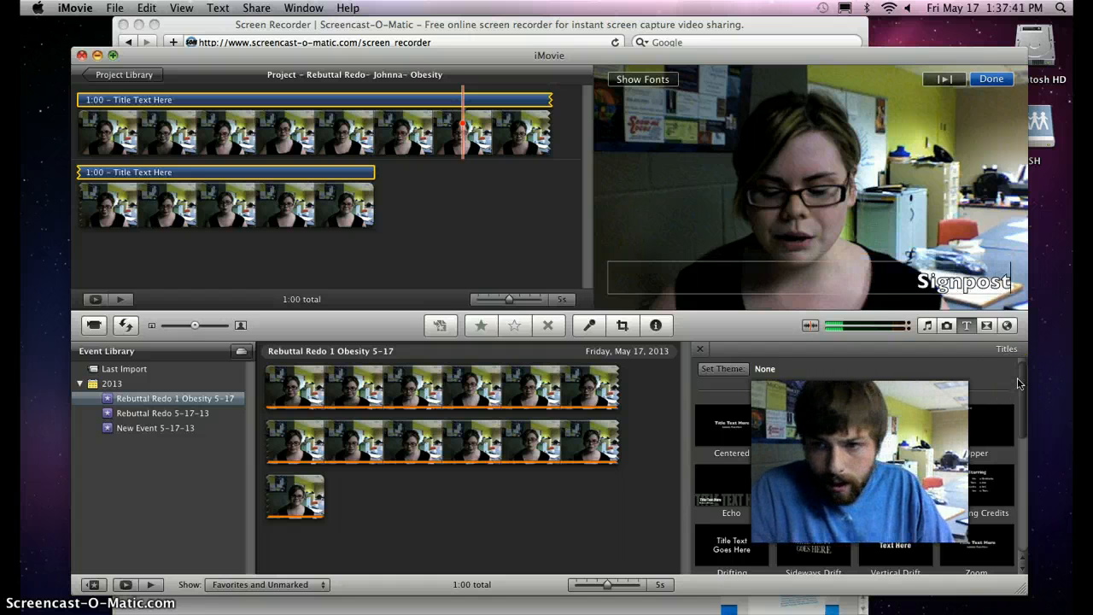
text( focus)
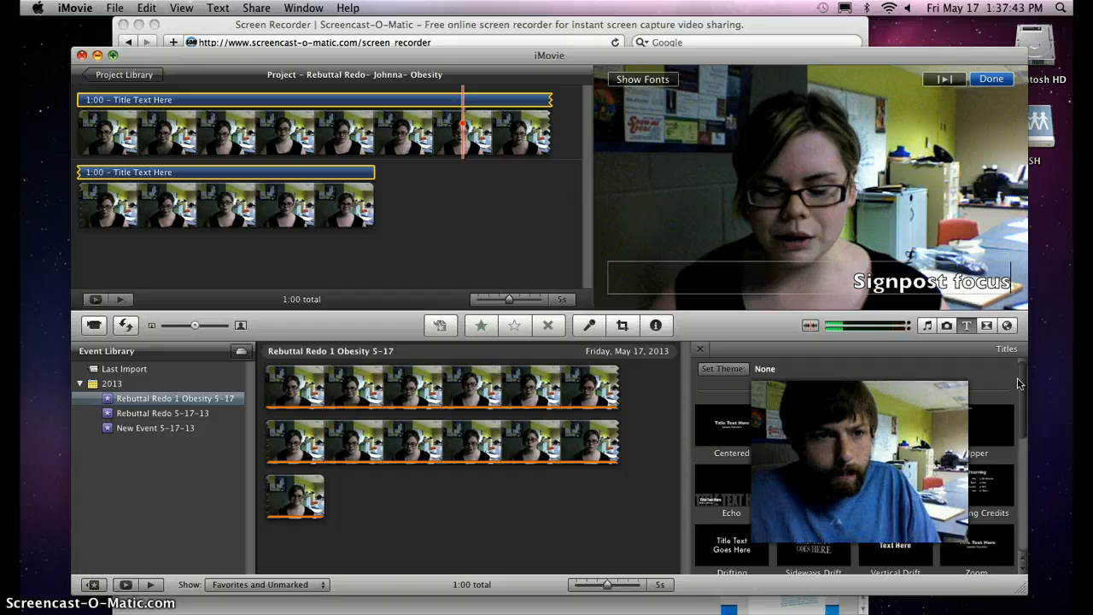
Shorten the title to 7 s and place it over the third and fourth thumbnails of the project's first row
click(456, 139)
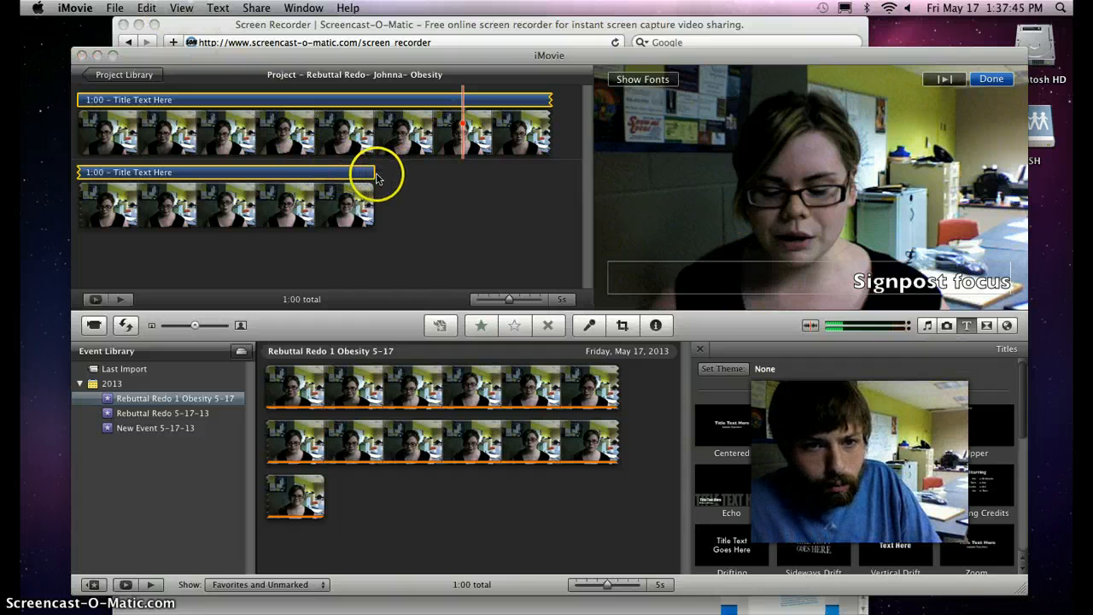
drag(374, 177, 302, 106)
right_click(320, 109)
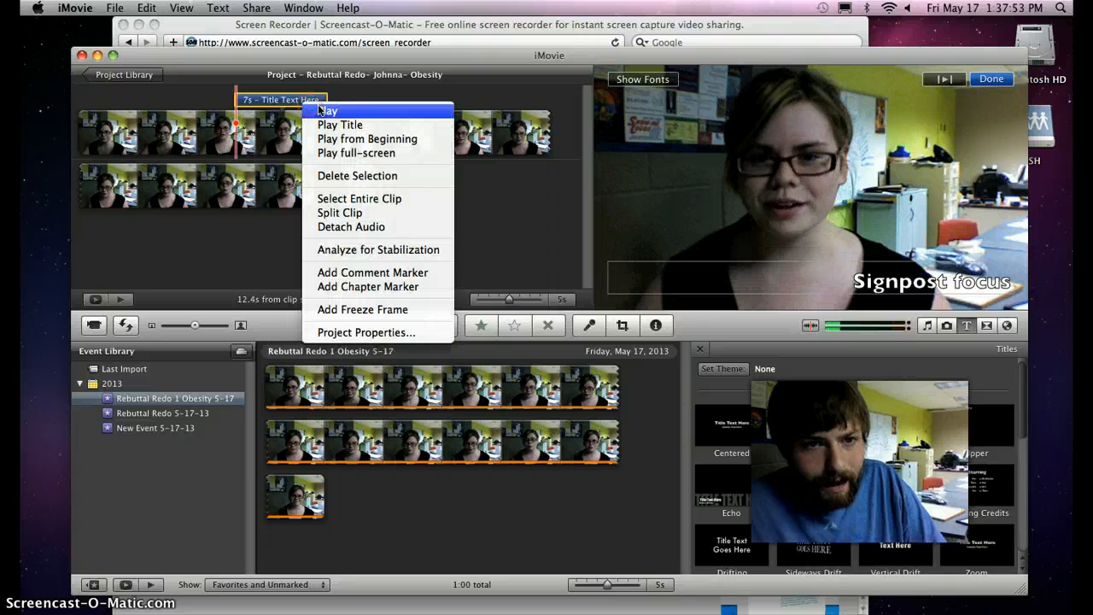
click(294, 121)
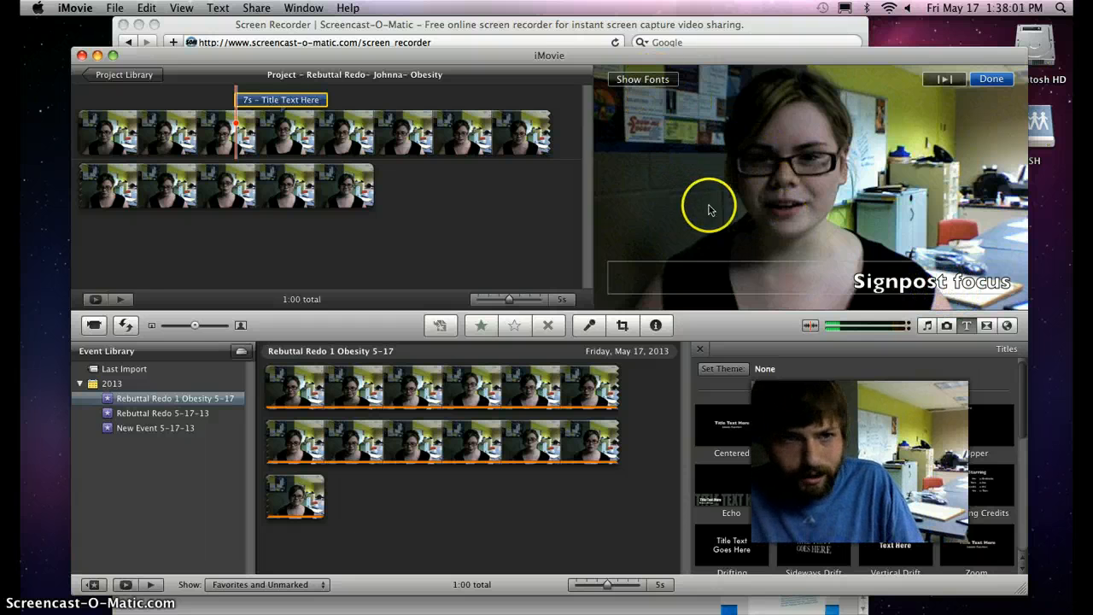
Change the Signpost focus title's font to the rounded handwriting-style typeface, sixth in the font list
click(273, 105)
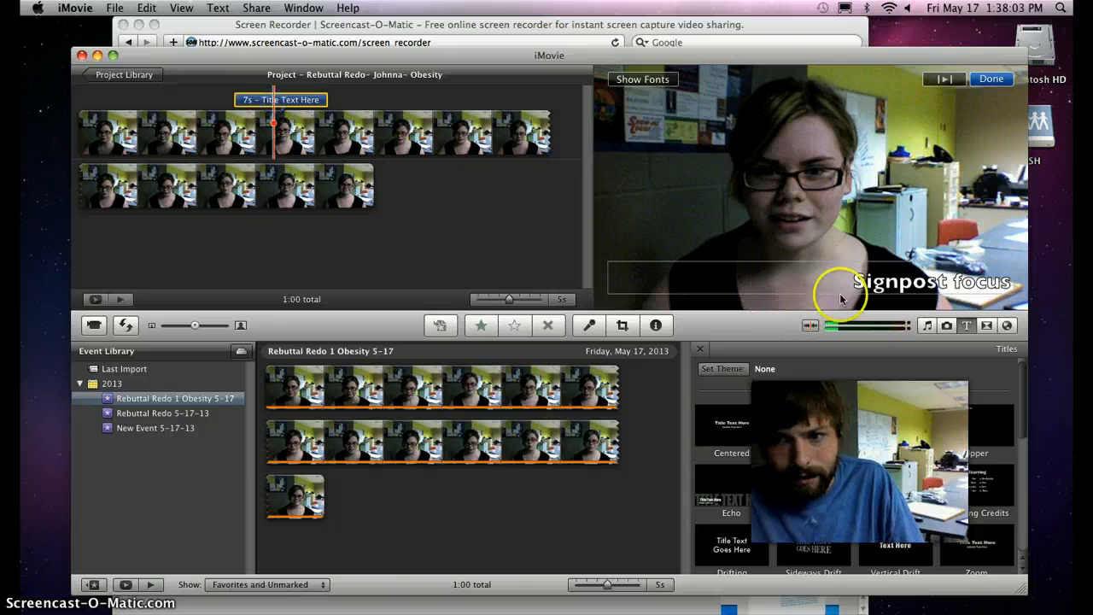
click(1011, 282)
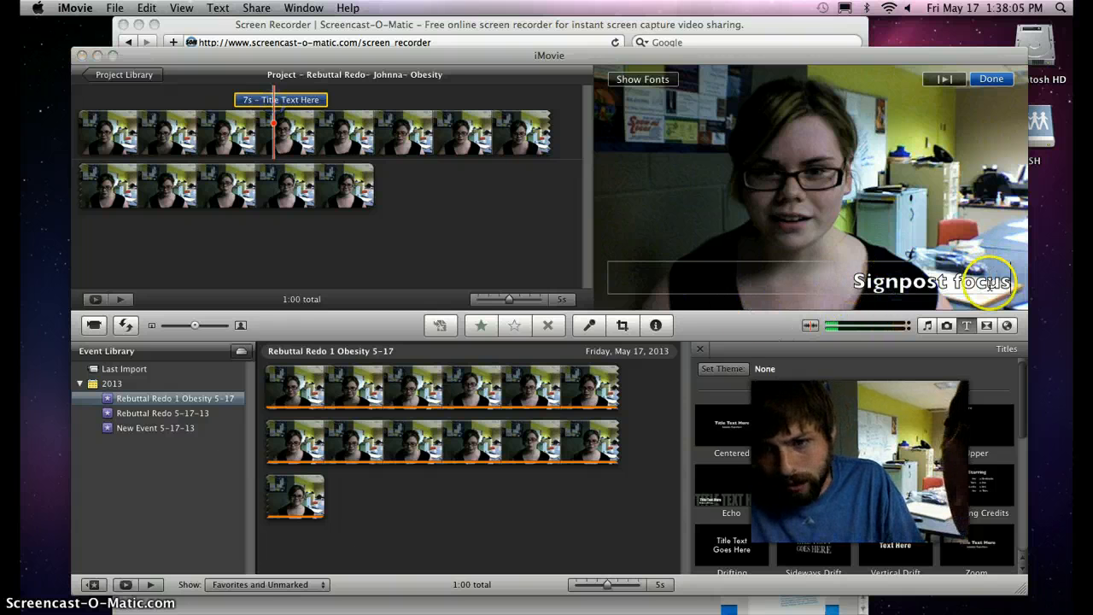
click(636, 80)
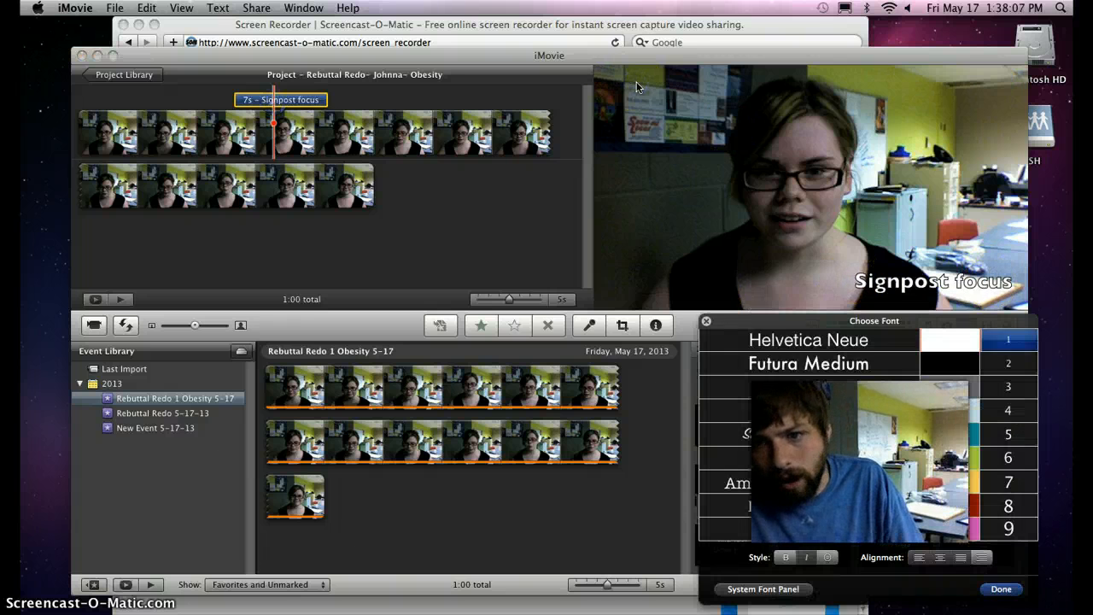
click(861, 342)
click(842, 435)
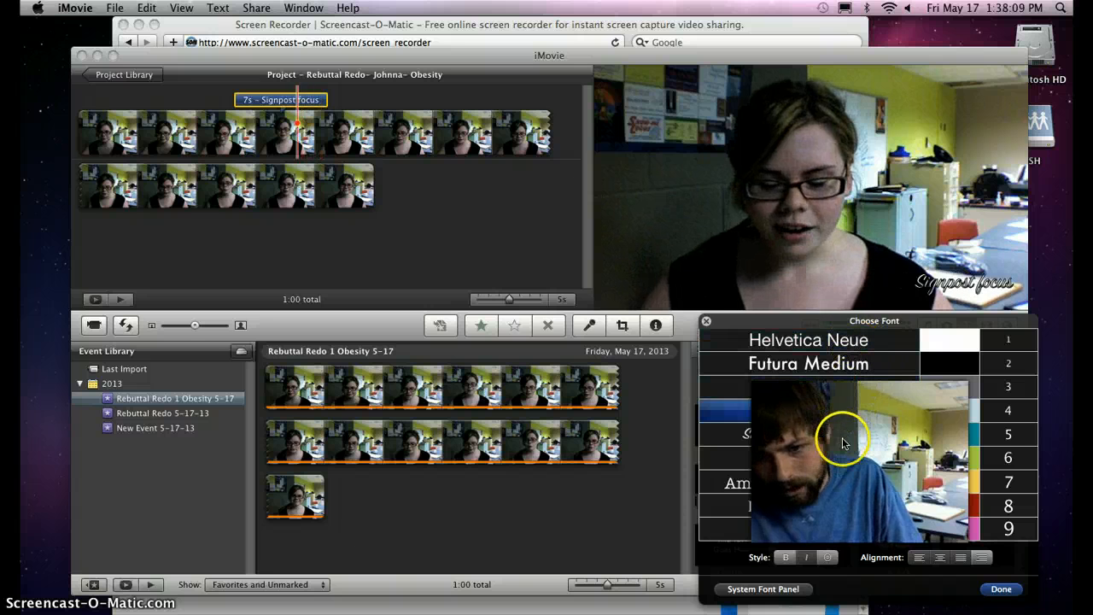
click(839, 459)
Set the Signpost focus title's text to white at size 9 and finish the font selection
click(951, 498)
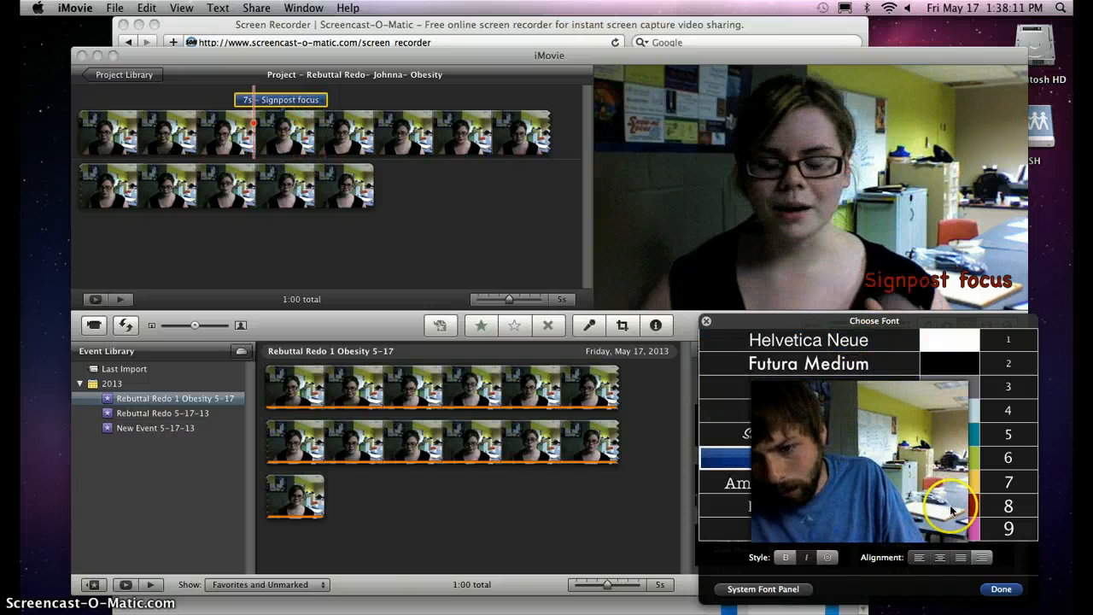
click(948, 342)
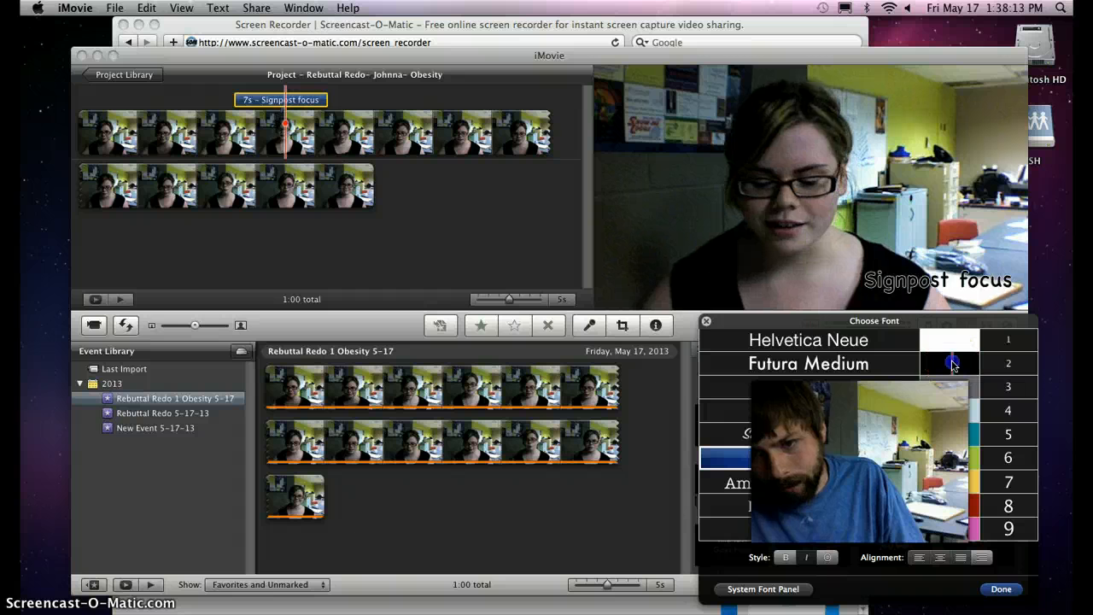
click(1010, 483)
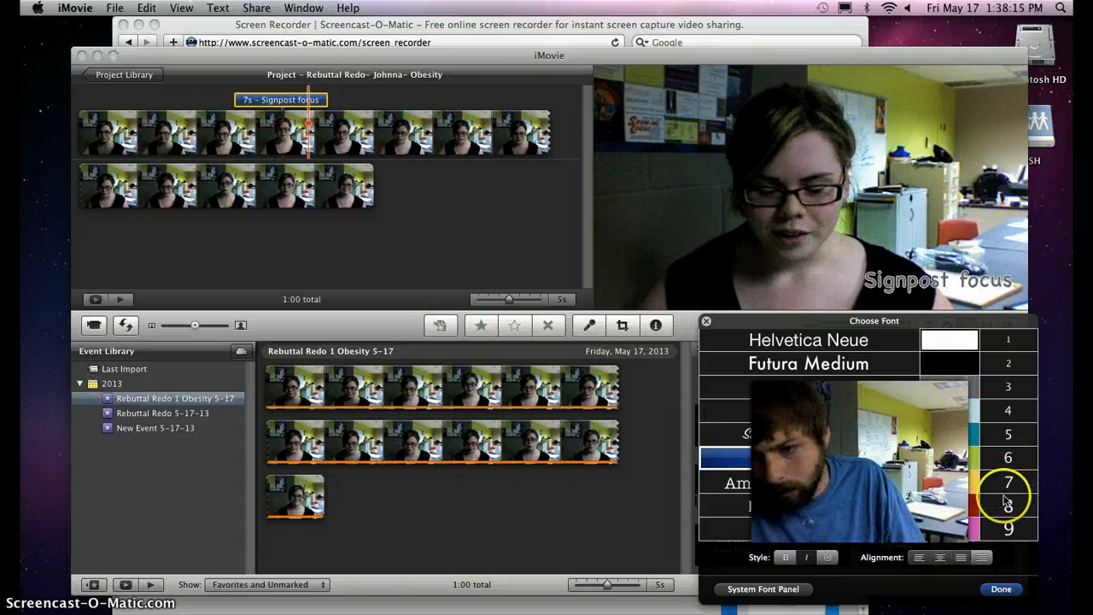
click(1008, 527)
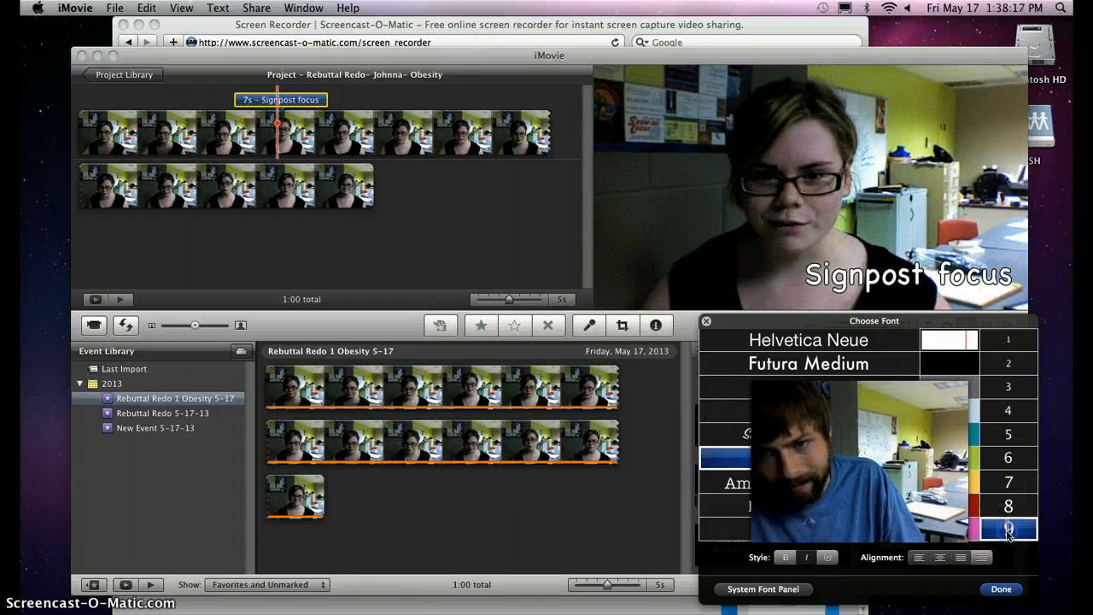
click(1002, 590)
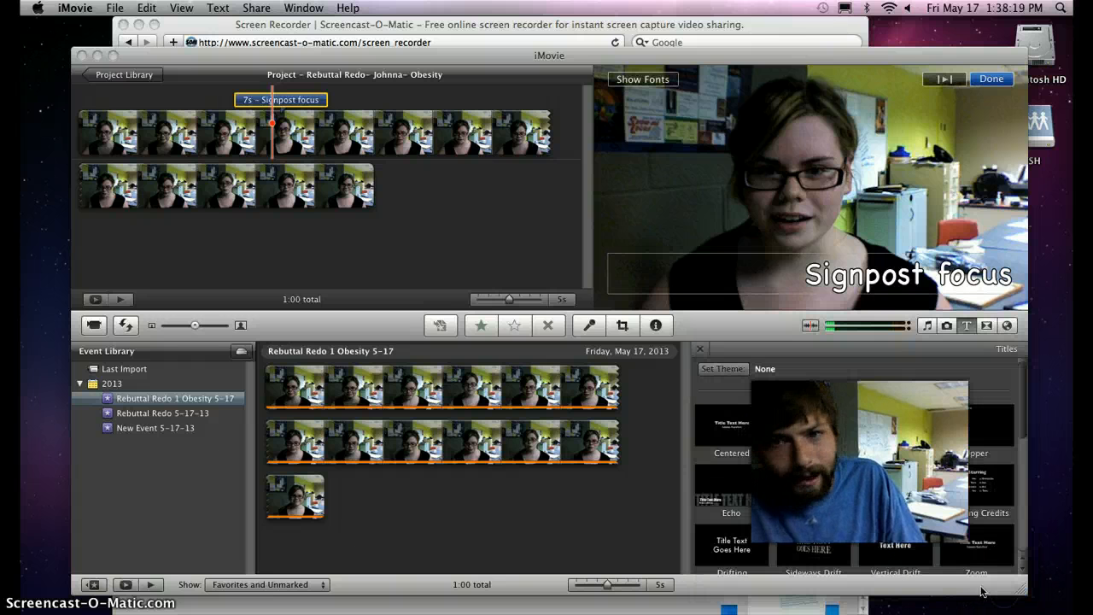
Add a two-line title as a separate opening segment at the start of the project, using the Stars background
click(907, 480)
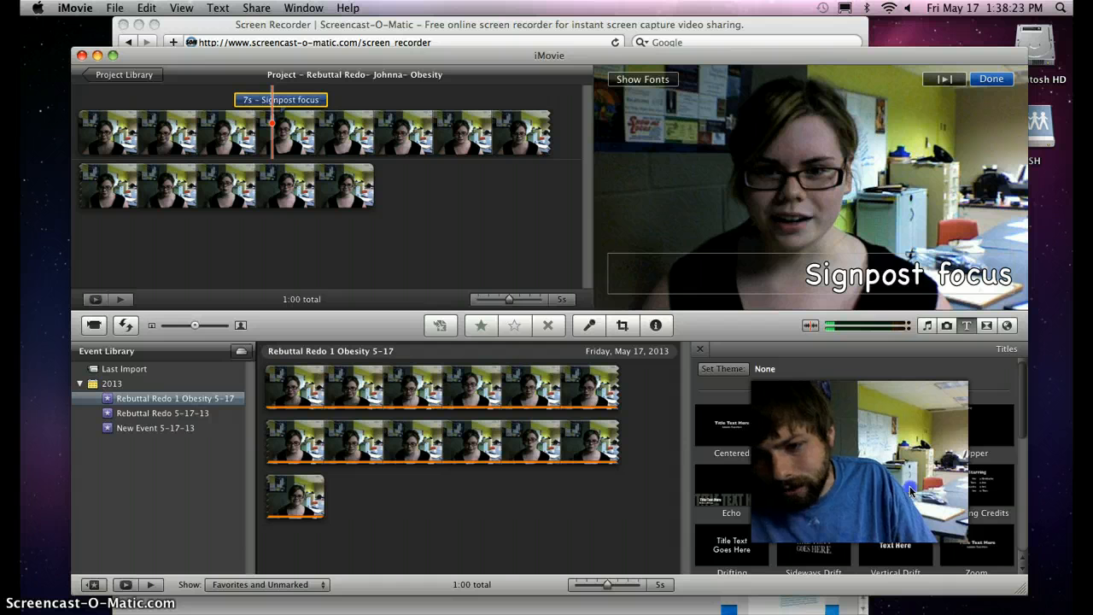
click(68, 110)
drag(68, 111, 79, 130)
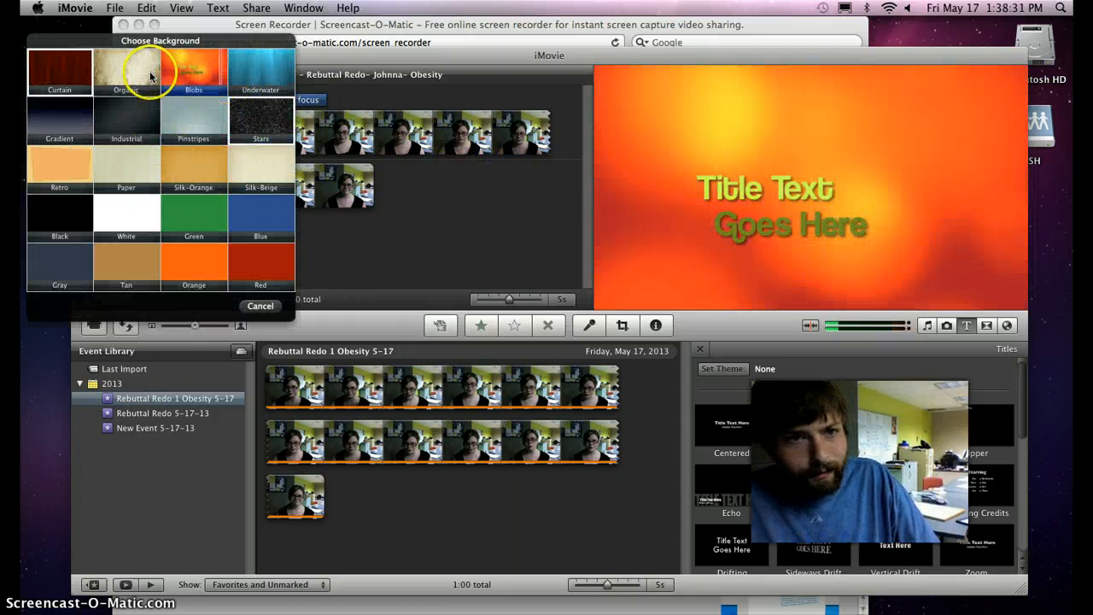
click(261, 125)
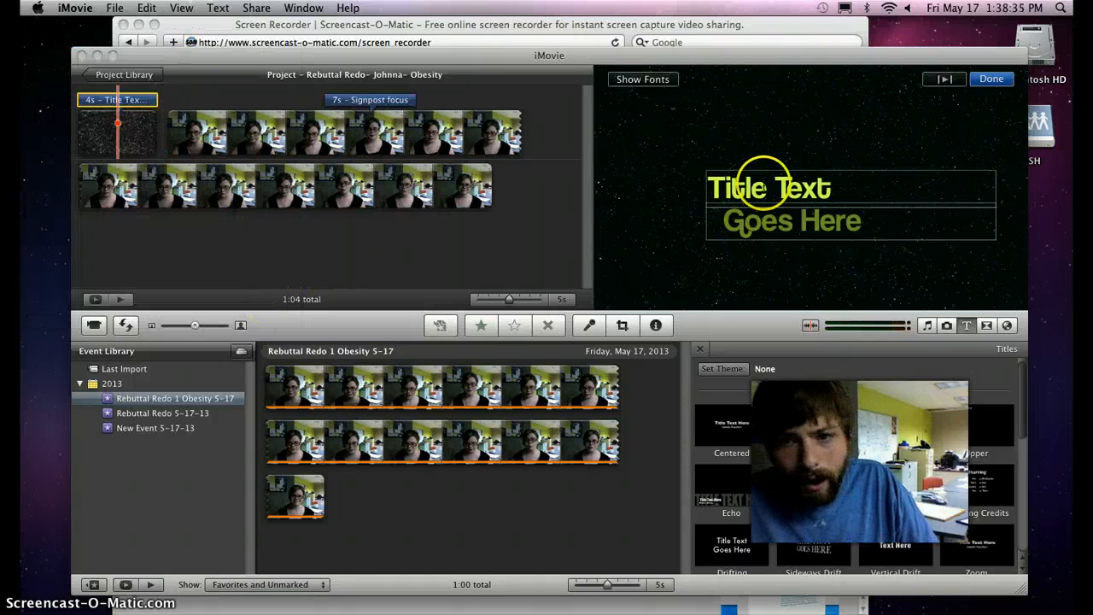
Replace the opening title's first line with the student's first name followed by "'s Redo 5-17-13" and its second line with "Obesity"
drag(711, 188, 816, 203)
text(J)
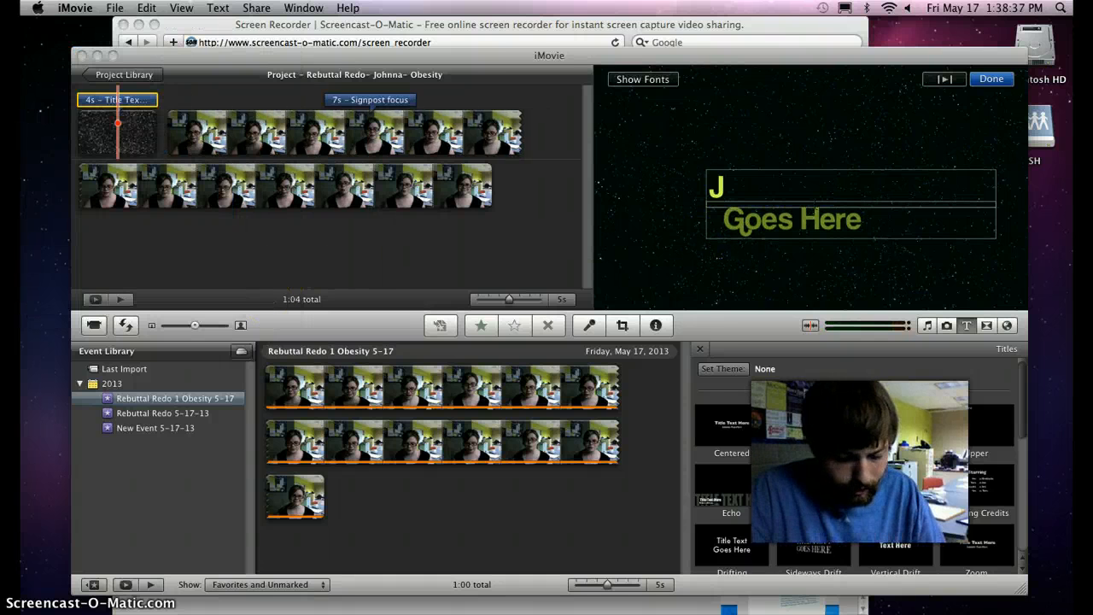
text(ohnna’s)
key(BackSpace)
text('s R)
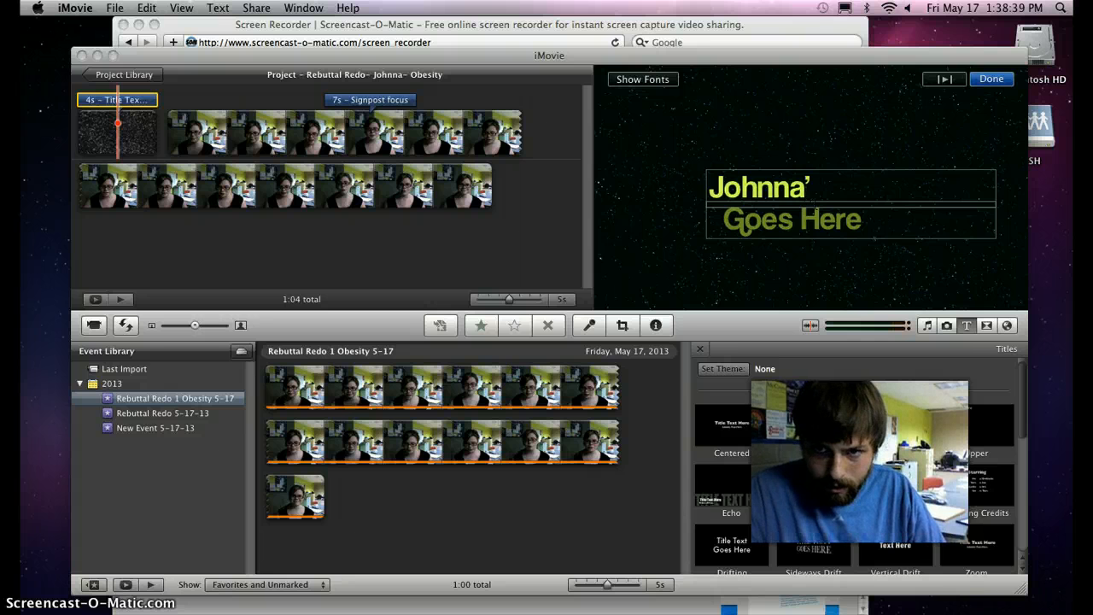
text(ed)
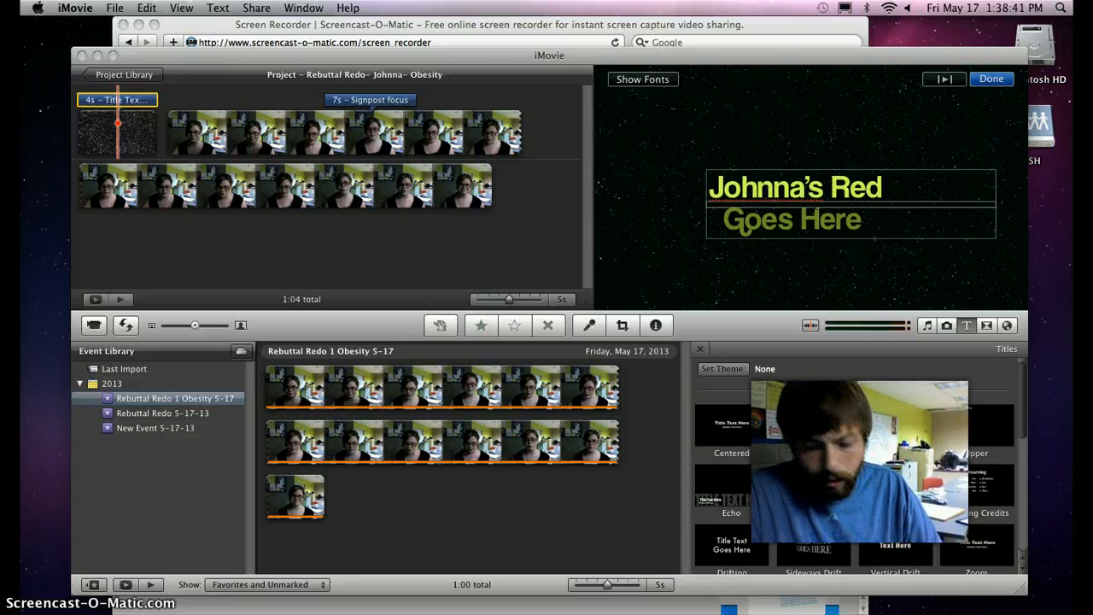
text(o 5-17-13)
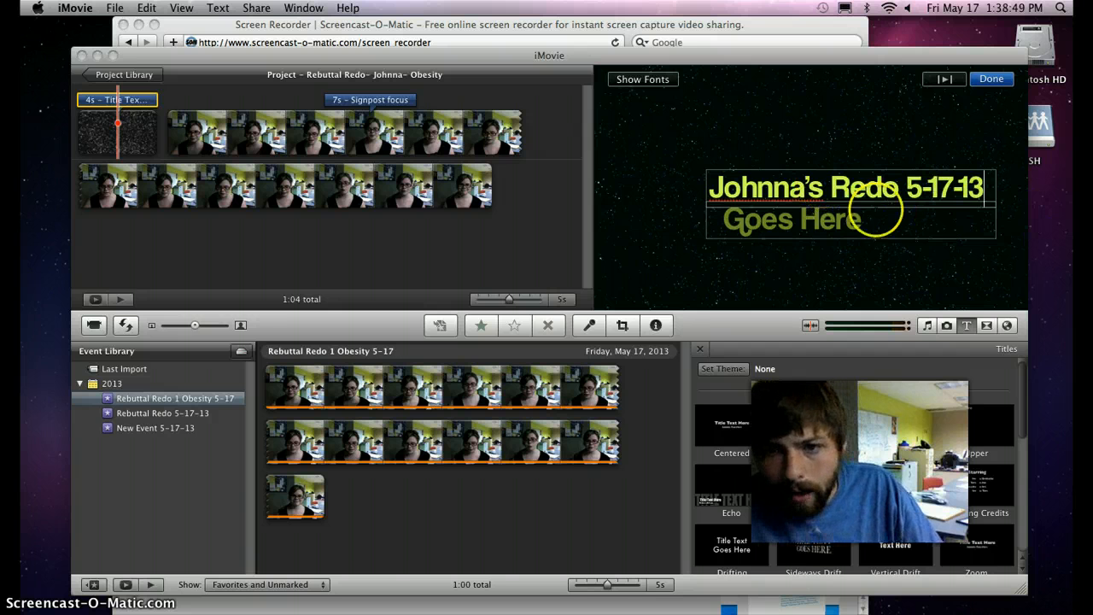
key(Tab)
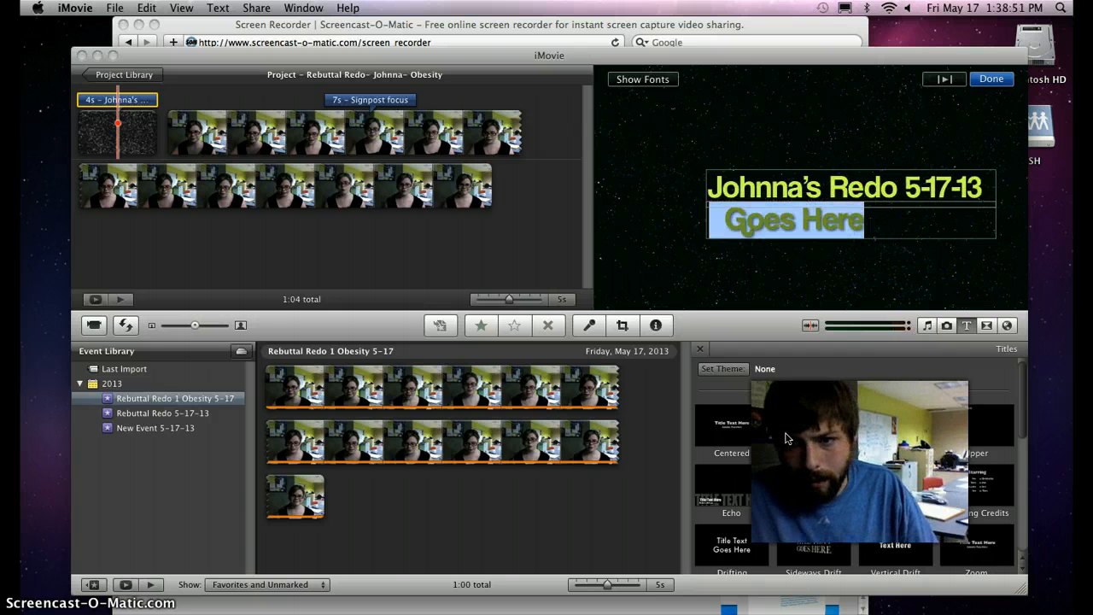
text(Obesity)
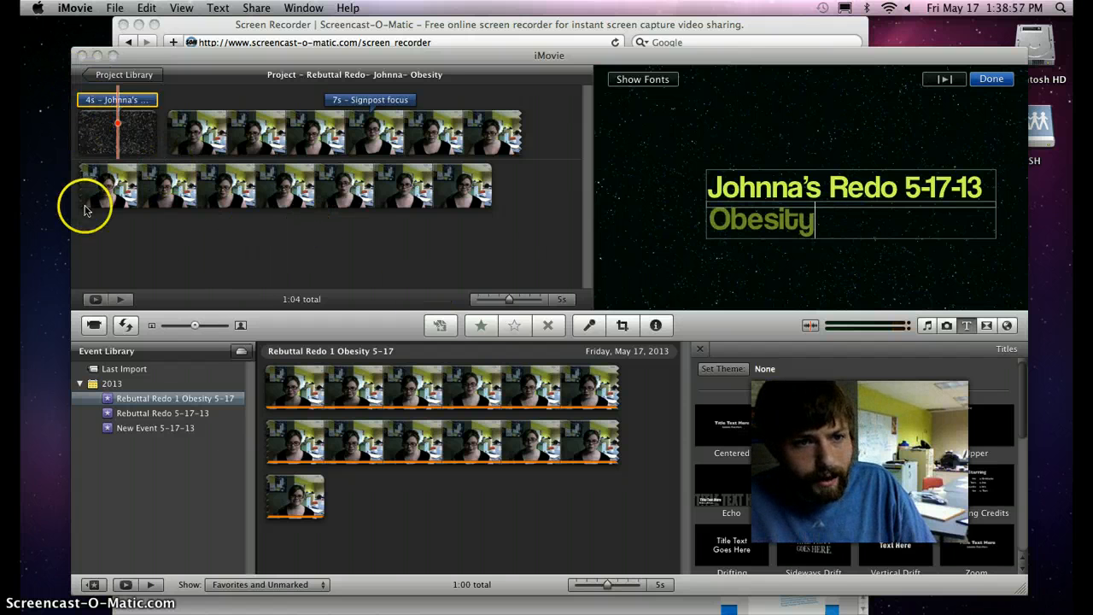
click(225, 246)
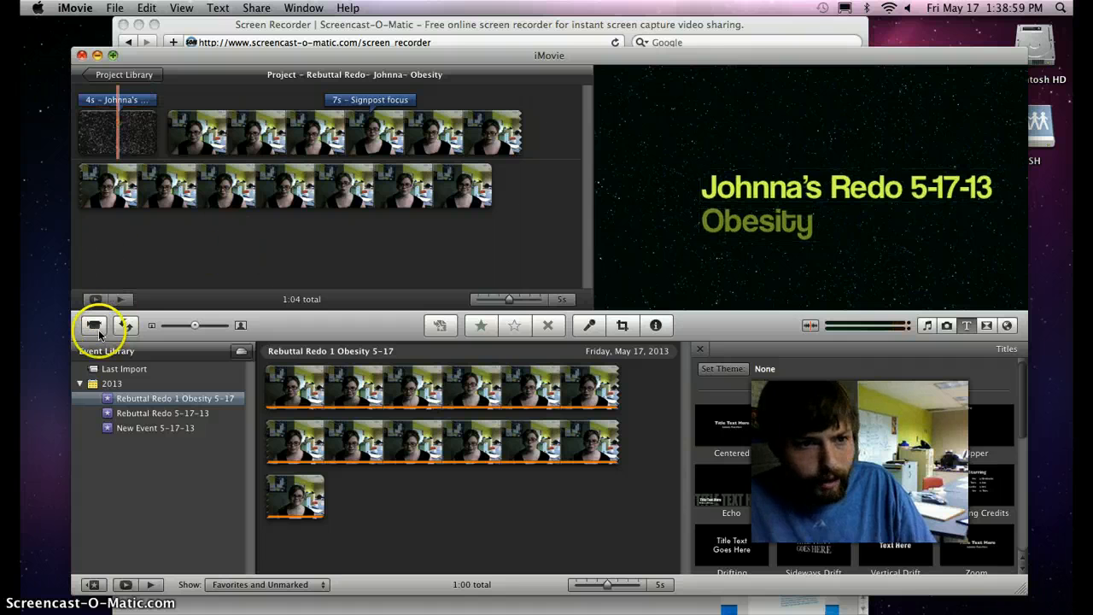
Play the project to review the opening title and the Signpost focus annotation
click(118, 303)
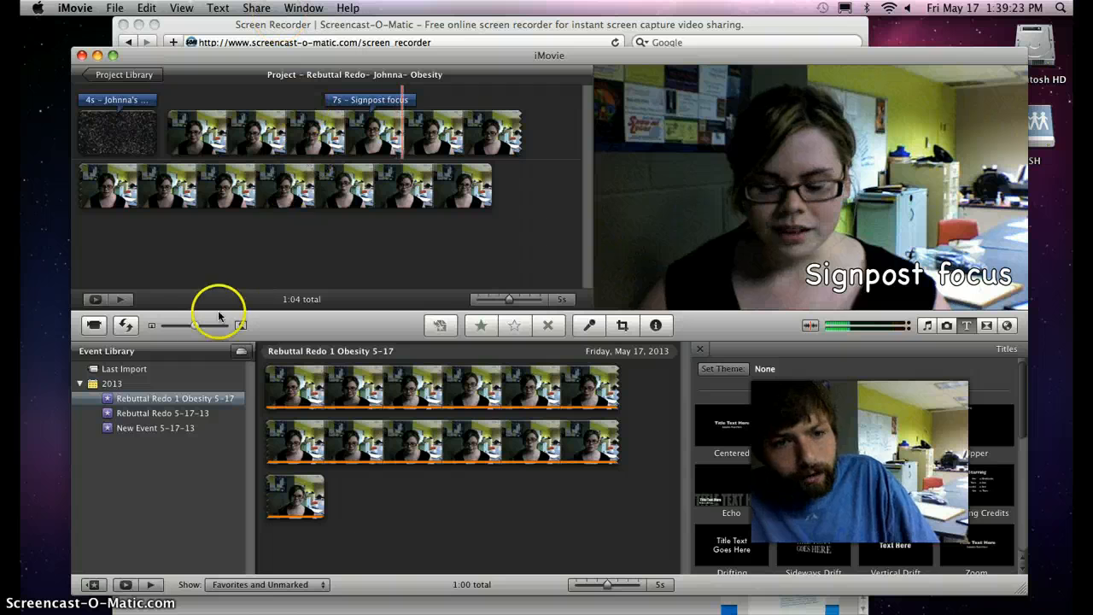
click(122, 303)
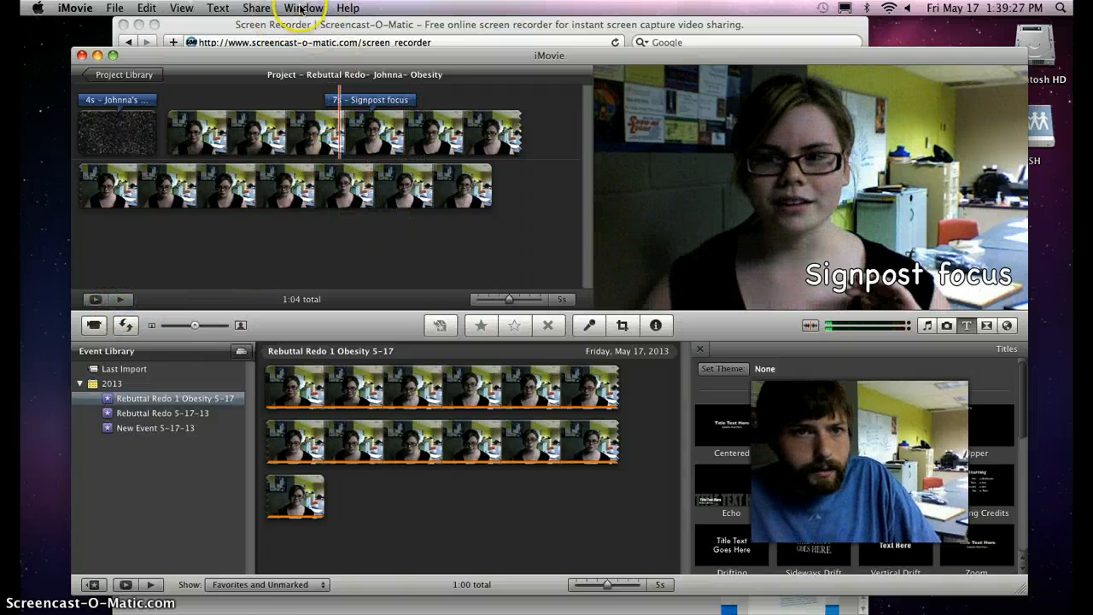
Start exporting the project as a Medium 640x360 movie to the Documents folder, and cancel the export
click(251, 10)
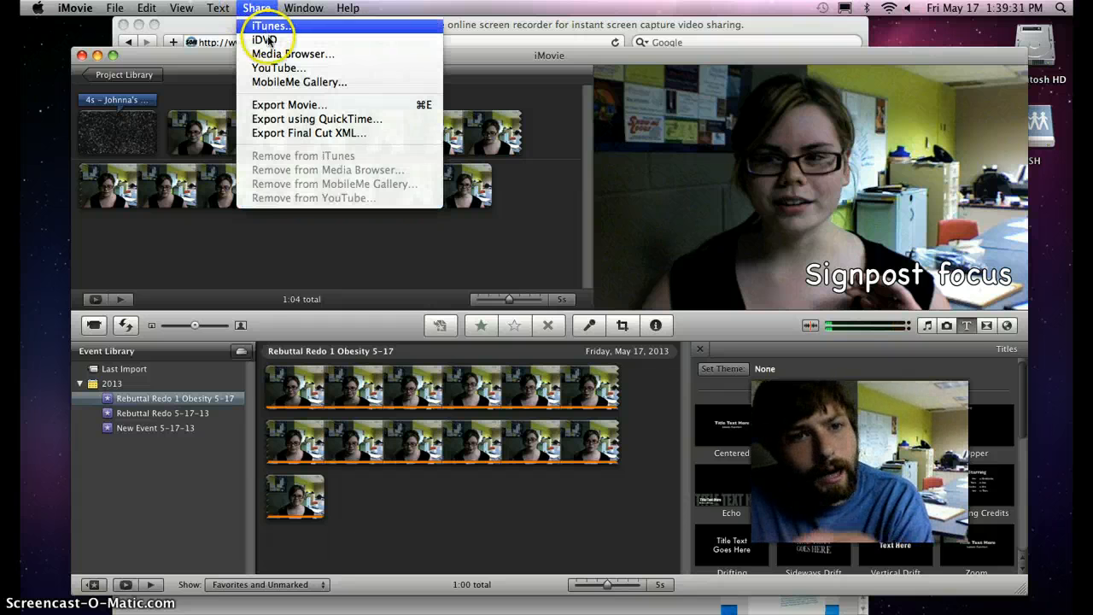
click(263, 37)
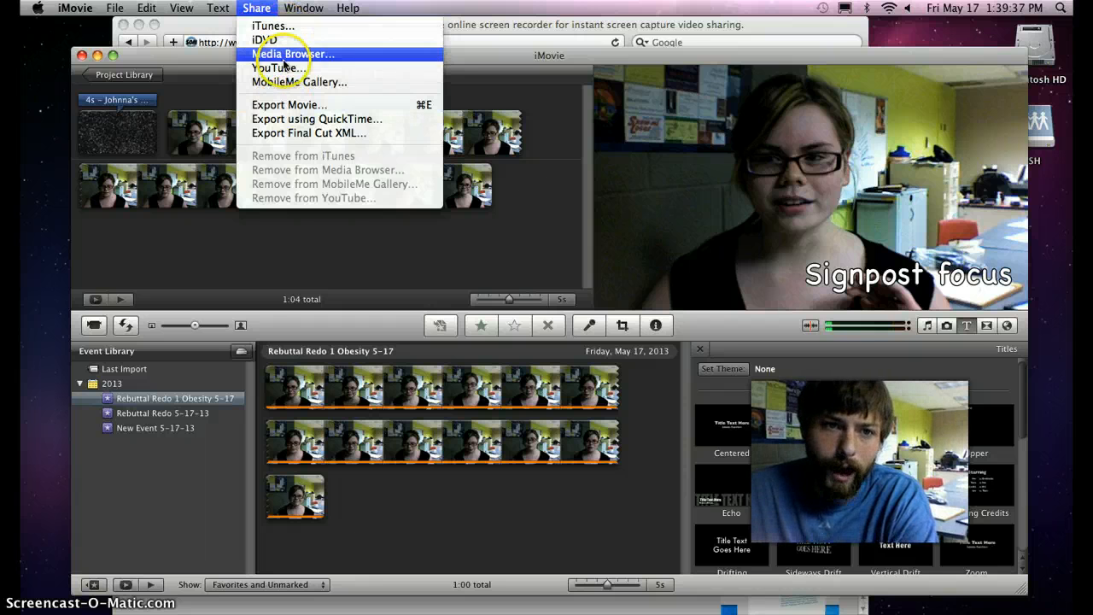
click(299, 105)
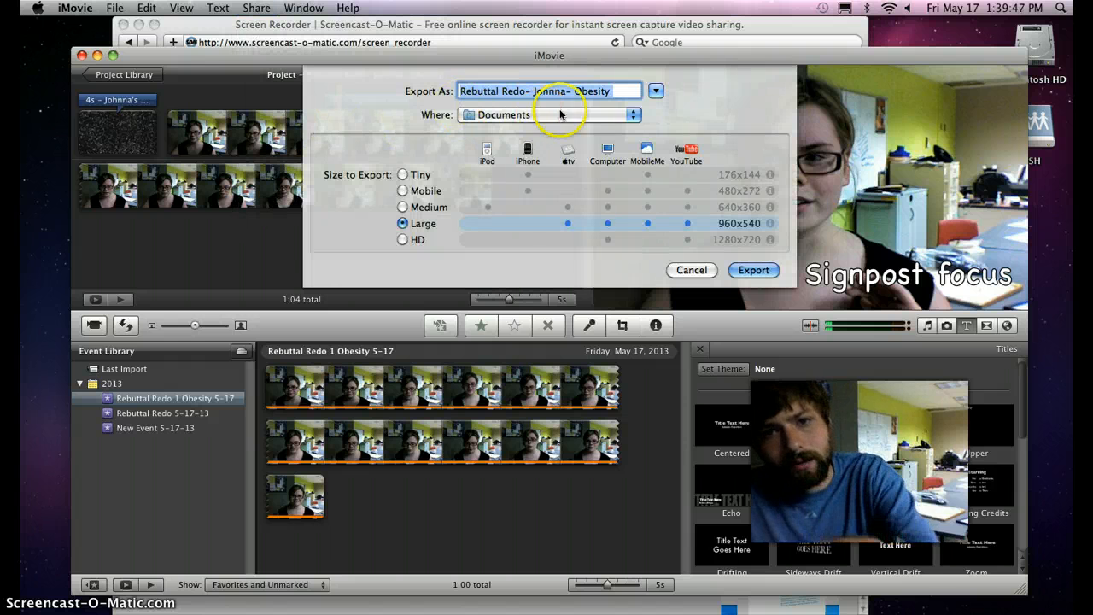
click(614, 122)
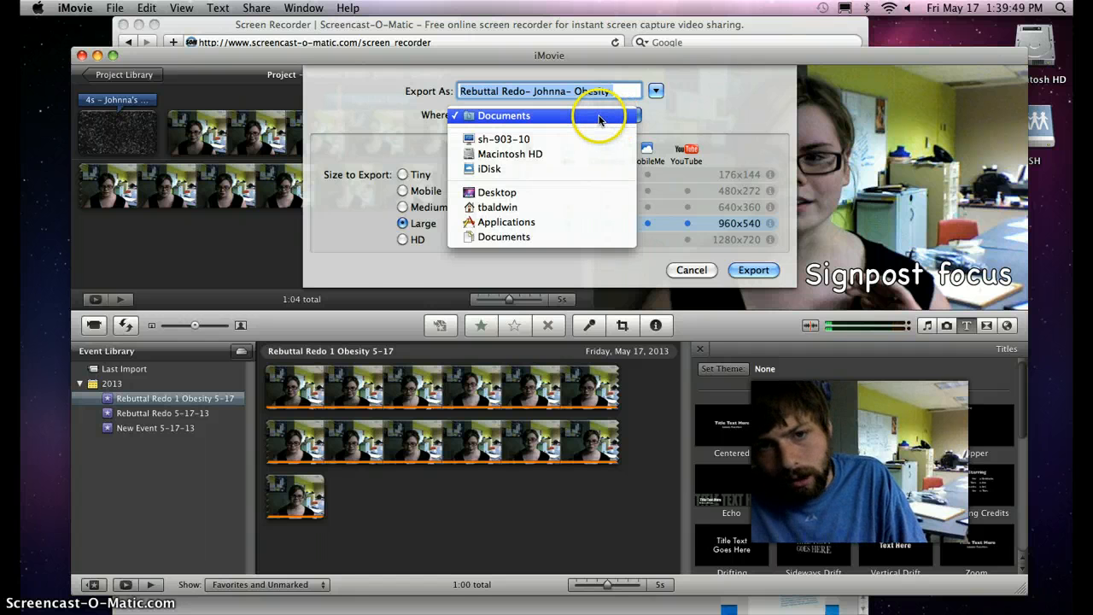
click(599, 116)
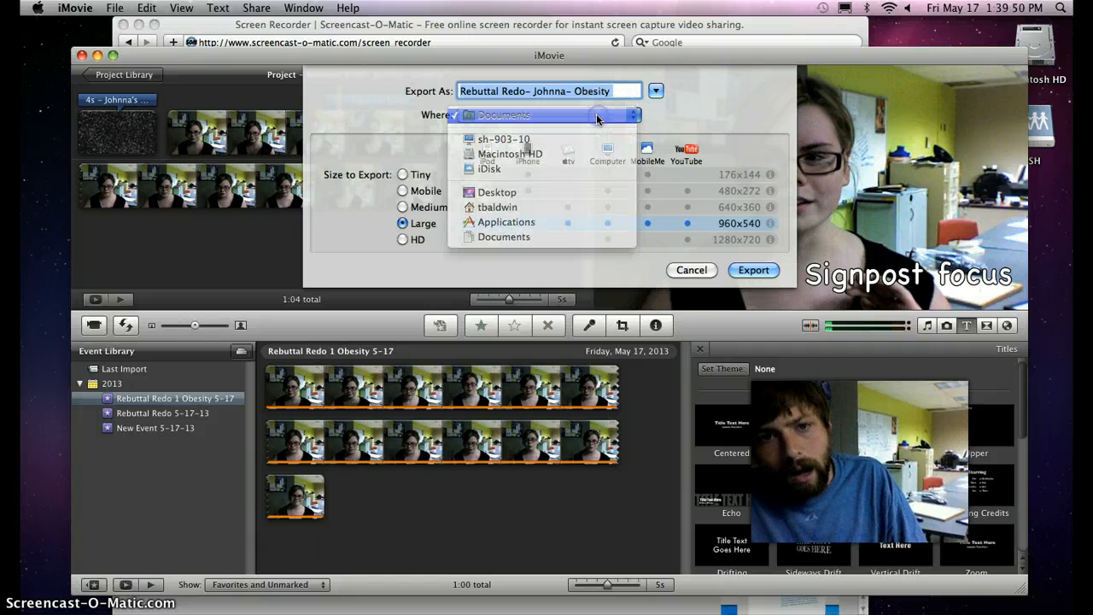
click(402, 208)
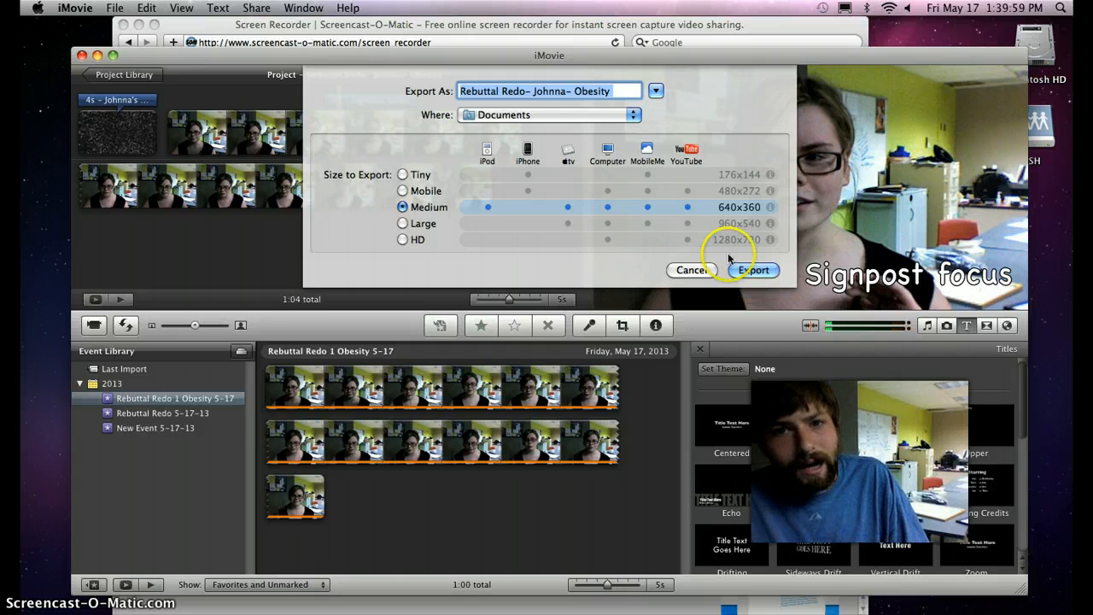
click(755, 271)
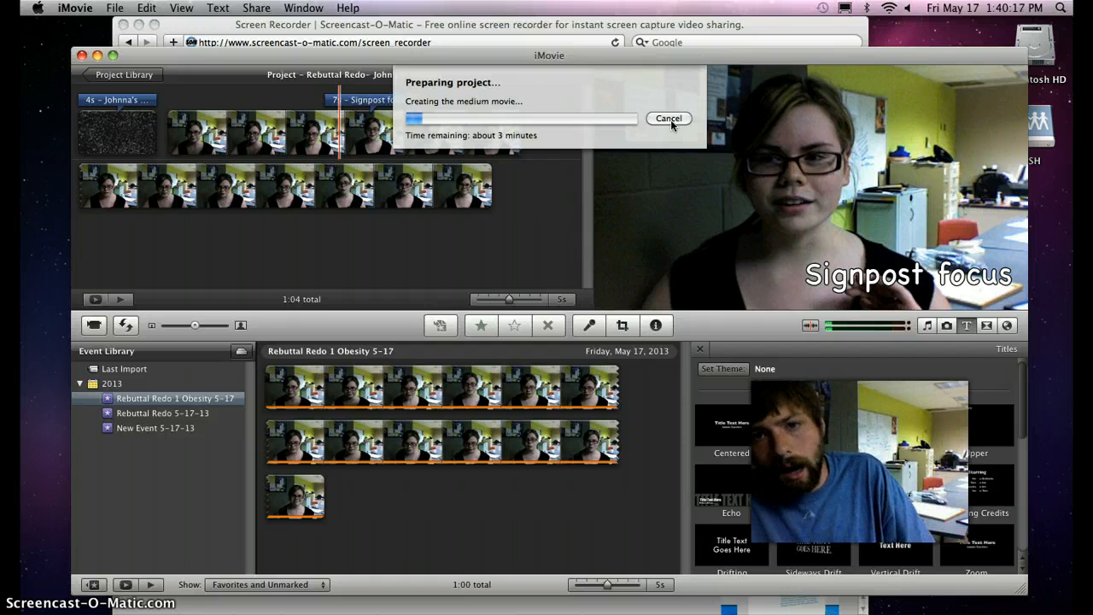
click(673, 128)
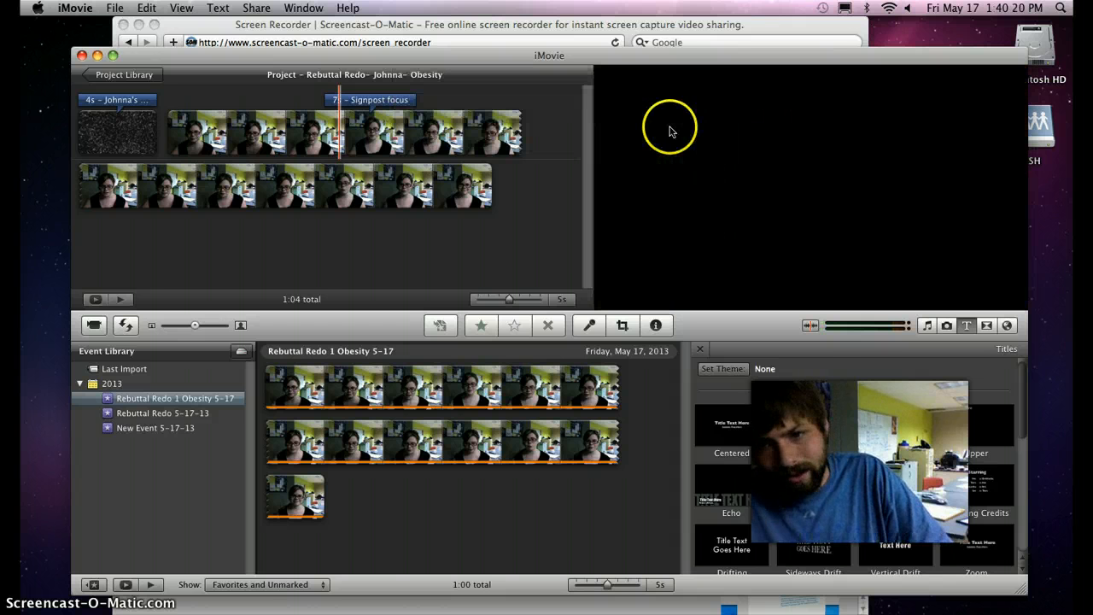
Switch to Finder to view the Macintosh HD folders and close the window
click(398, 119)
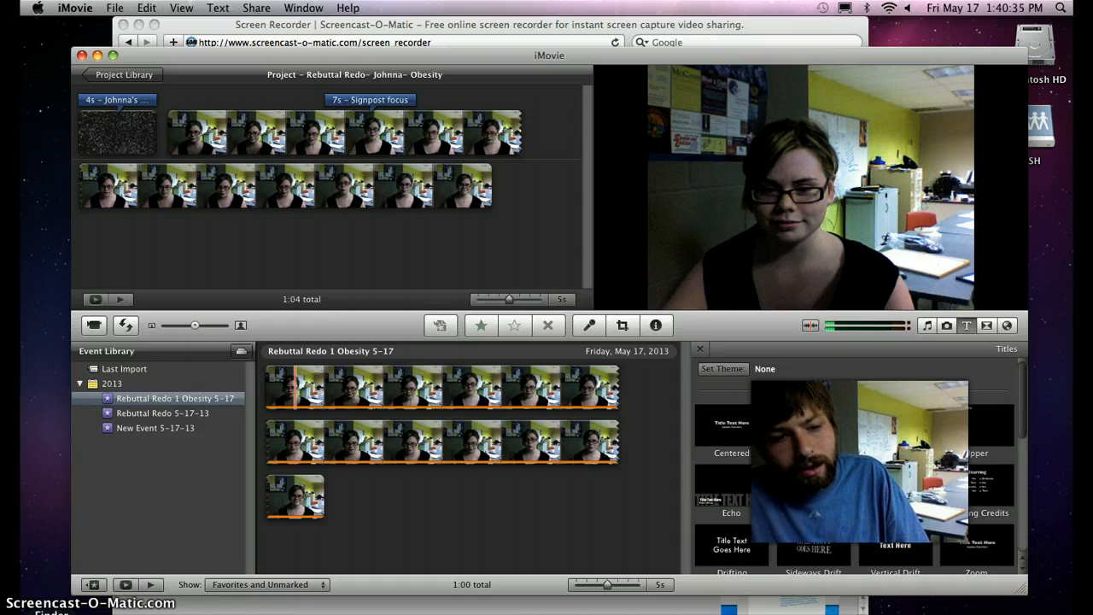
click(51, 610)
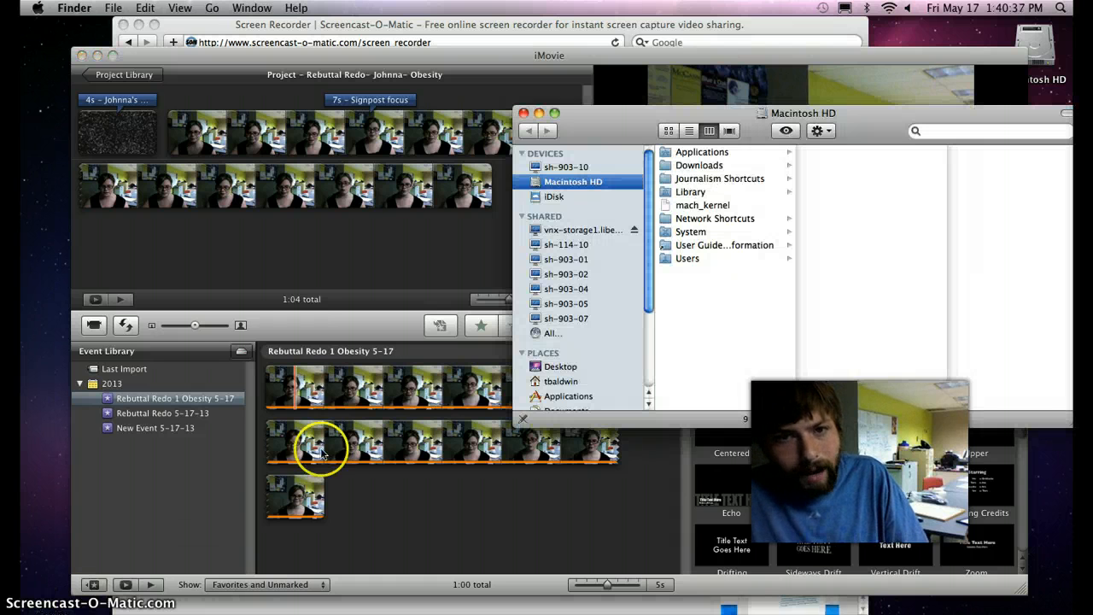
click(524, 114)
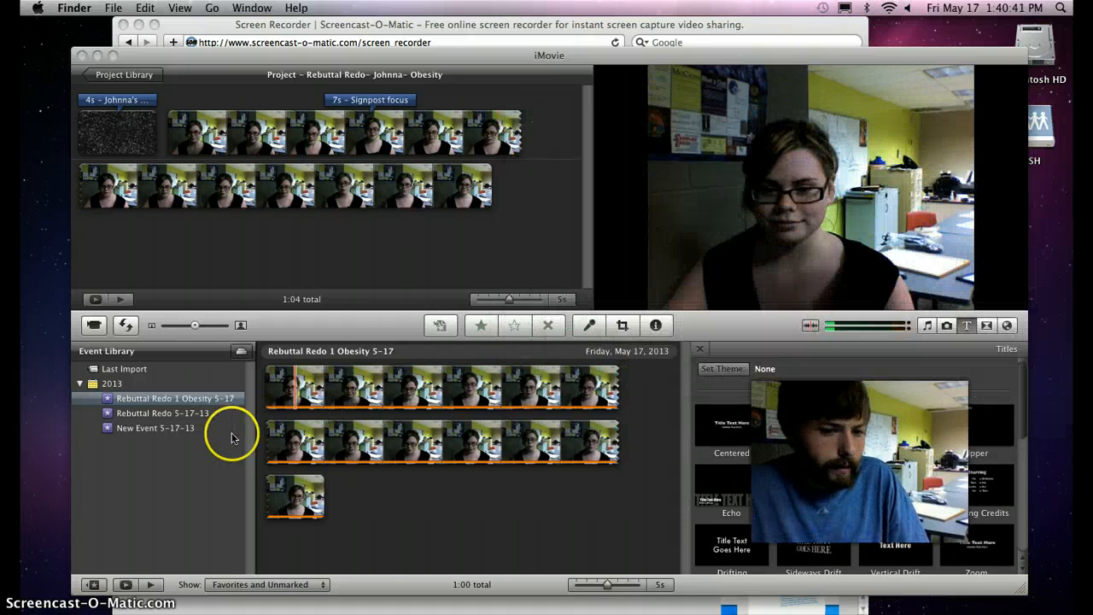